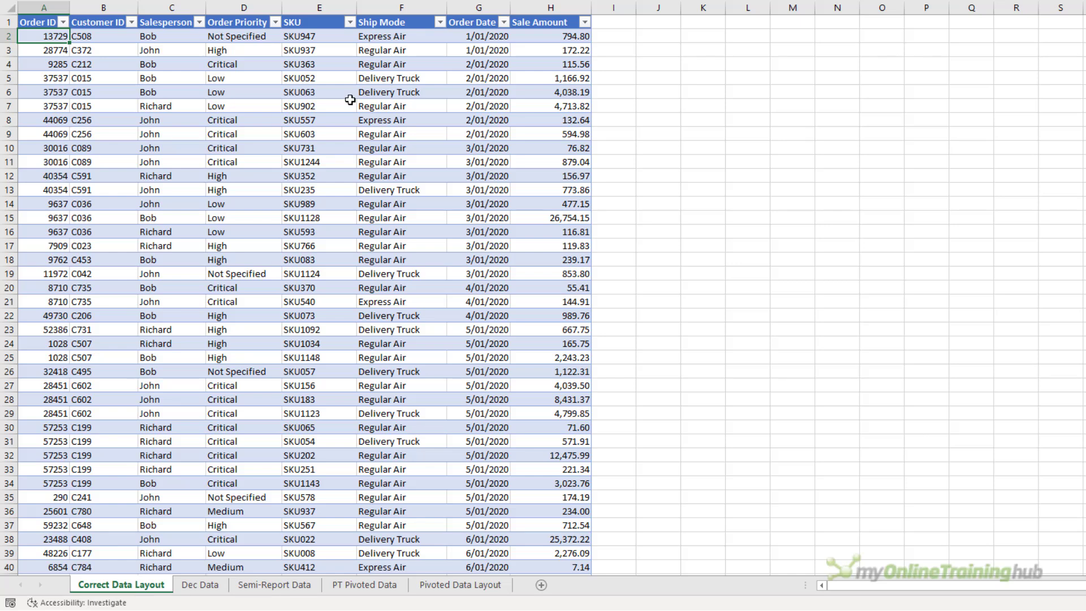
Step: Examine the order data table from its first rows down to its last record and return to the start
{"action": "scroll", "coordinate": [350, 100], "scroll_direction": "down", "scroll_amount": 19}
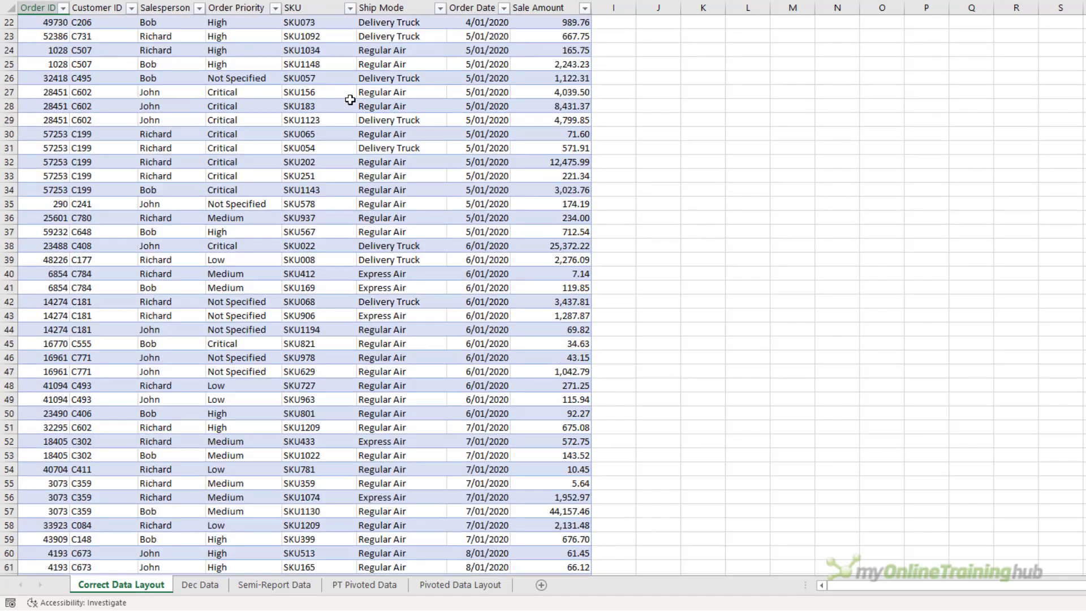
{"action": "scroll", "coordinate": [350, 99], "scroll_direction": "down", "scroll_amount": 20}
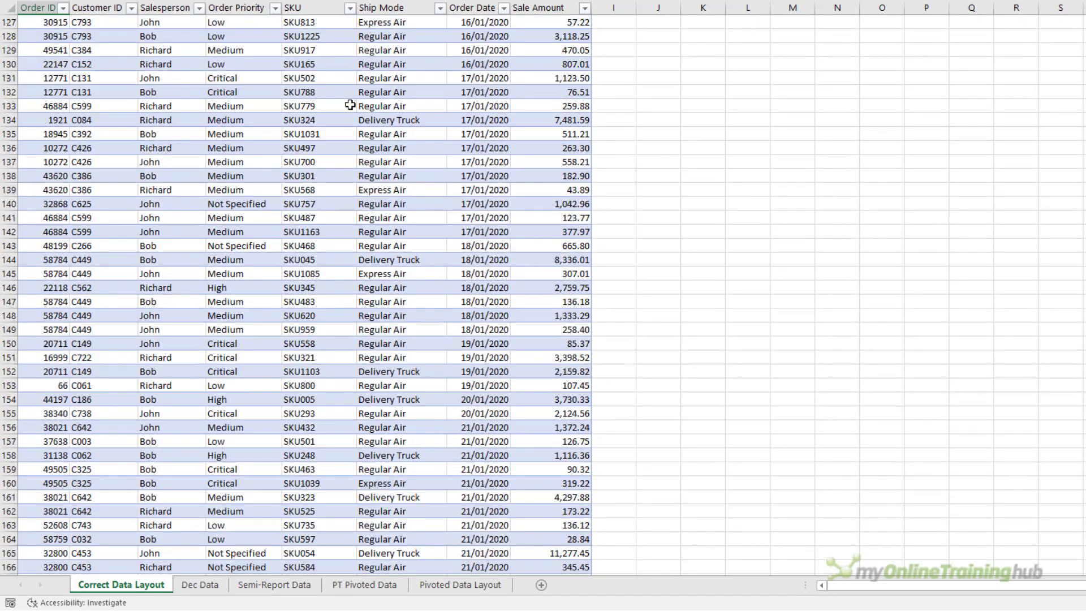
{"action": "left_click", "coordinate": [351, 104]}
{"action": "key", "text": "ctrl+Down"}
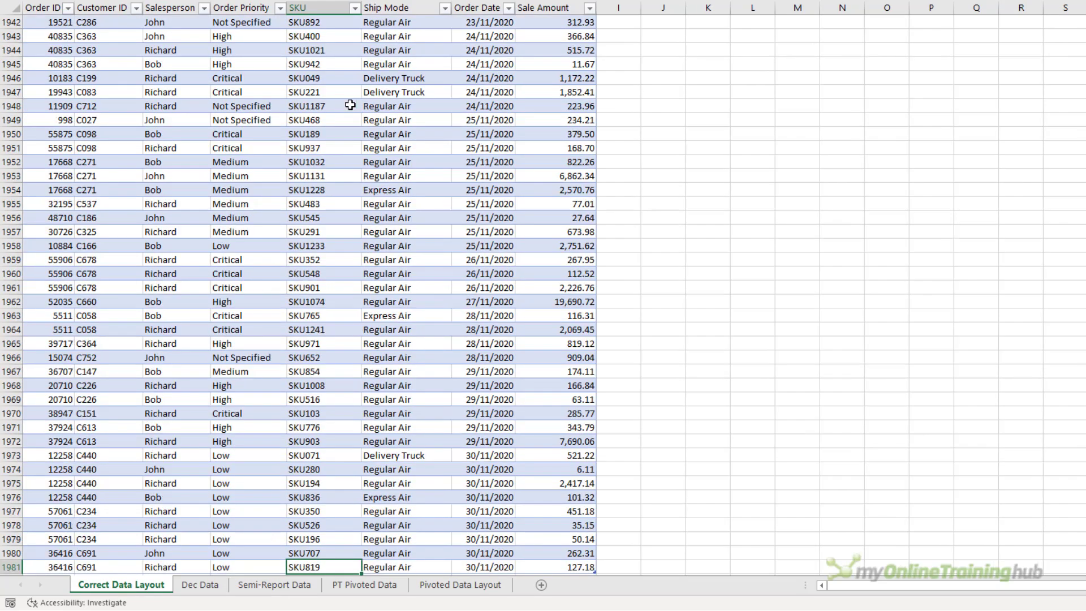
{"action": "scroll", "coordinate": [350, 105], "scroll_direction": "down", "scroll_amount": 4}
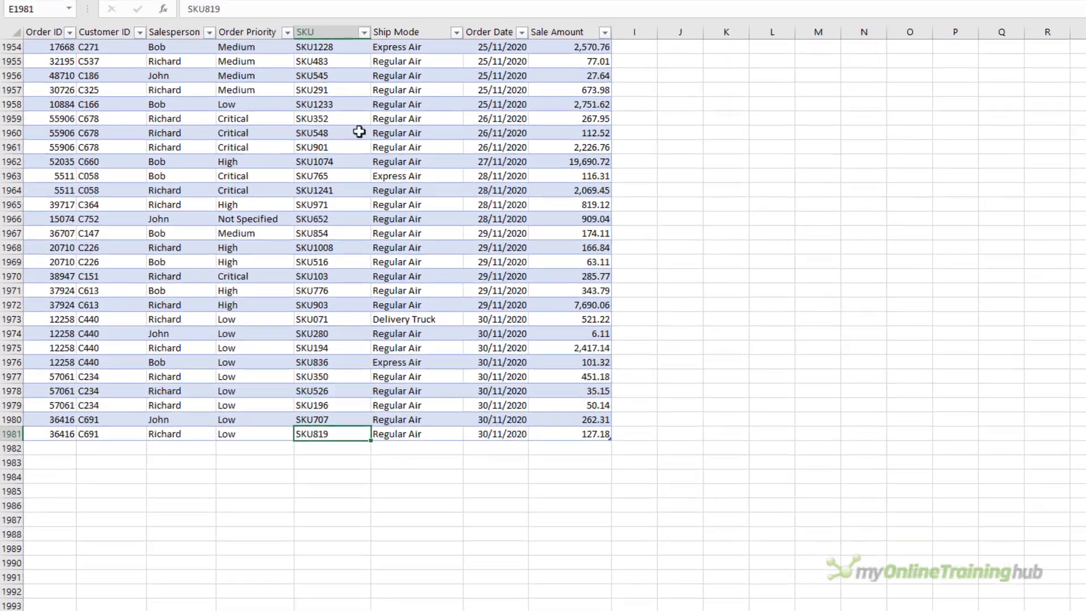
{"action": "key", "text": "ctrl+Home"}
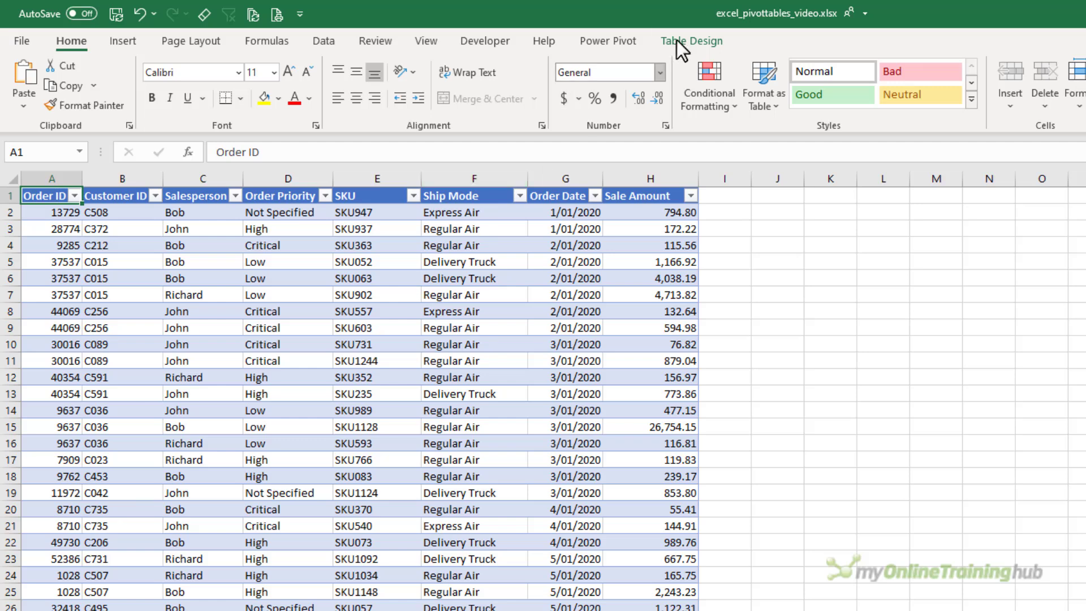
Step: Check the name and design options of the order data table
{"action": "left_click", "coordinate": [680, 25]}
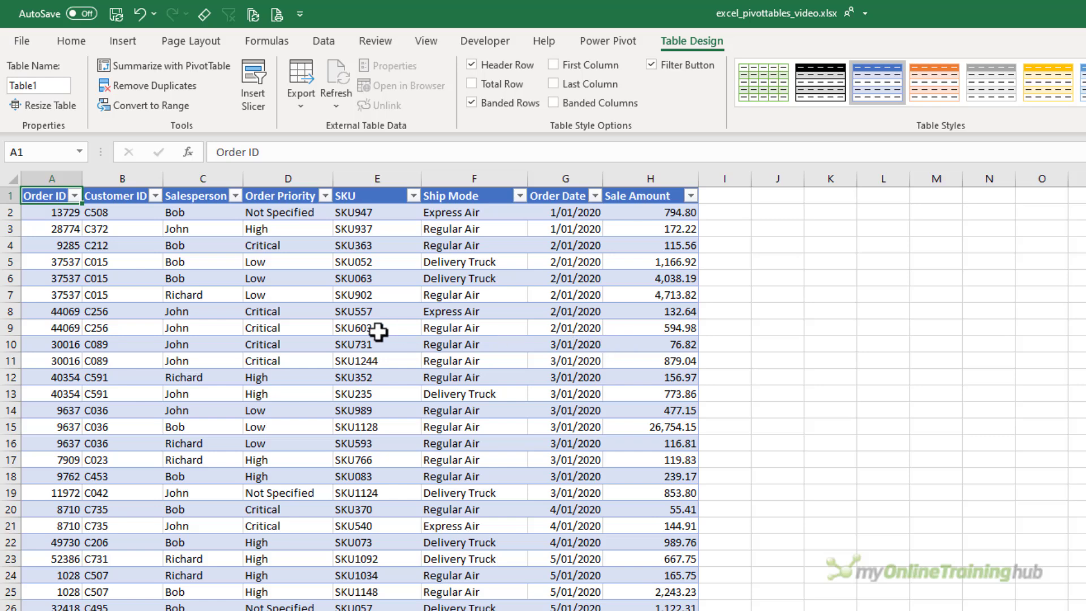
{"action": "key", "text": "Down"}
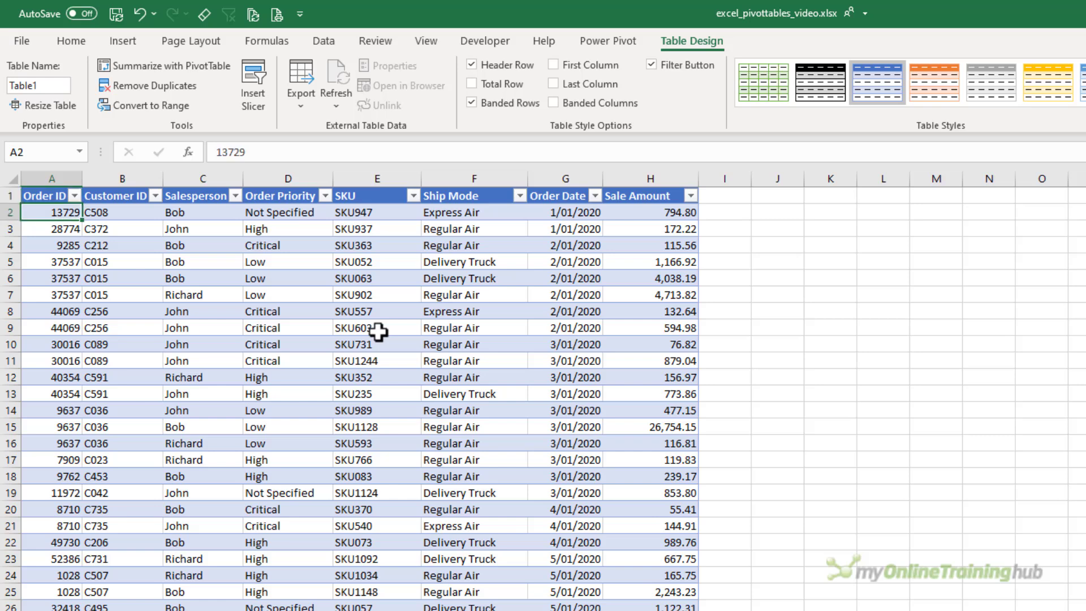
{"action": "key", "text": "Down"}
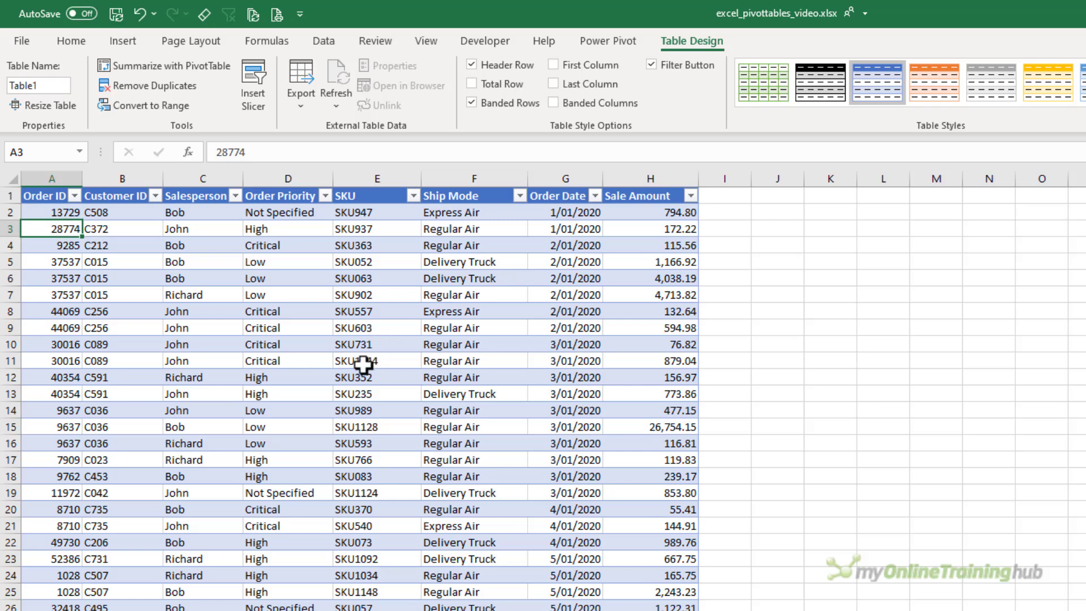
Step: Preview several recommended PivotTables for the order data, including Sale Amount, Order ID and SKU summaries, without inserting any
{"action": "left_click", "coordinate": [121, 47]}
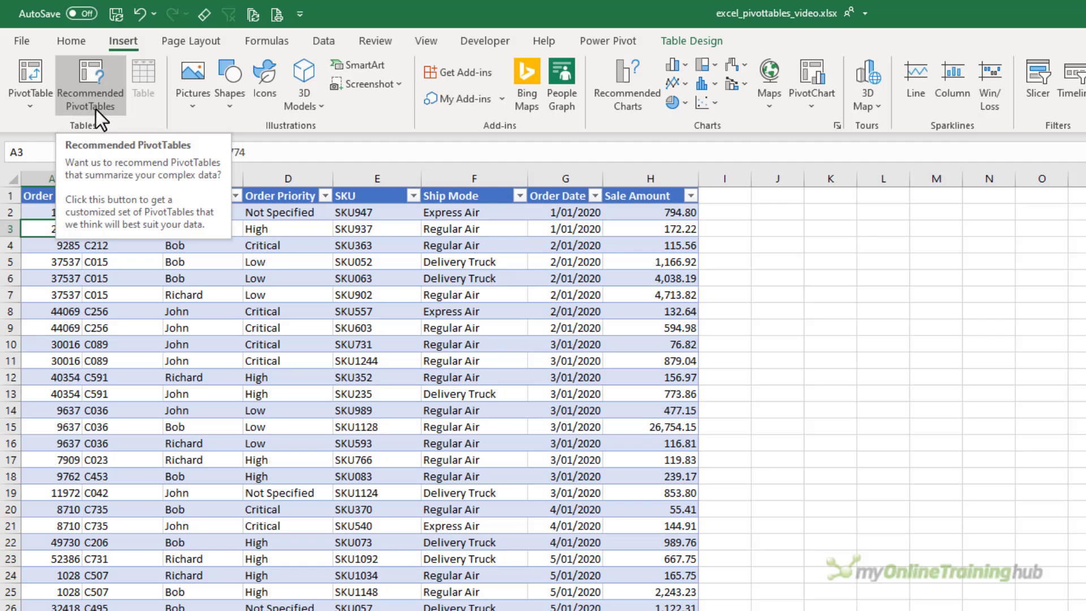
{"action": "left_click", "coordinate": [96, 110]}
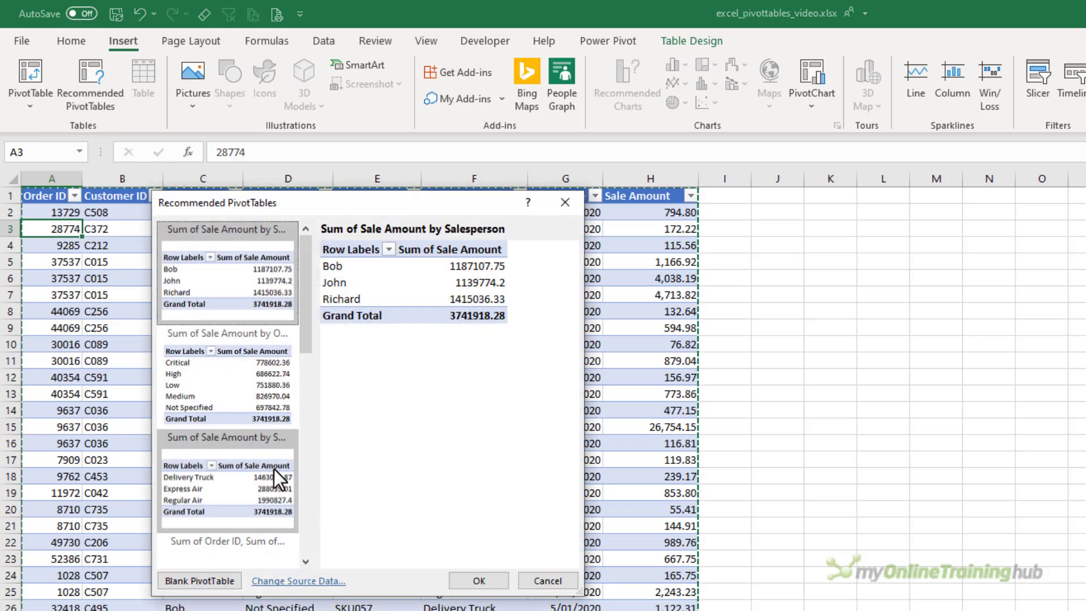
{"action": "left_click", "coordinate": [248, 370]}
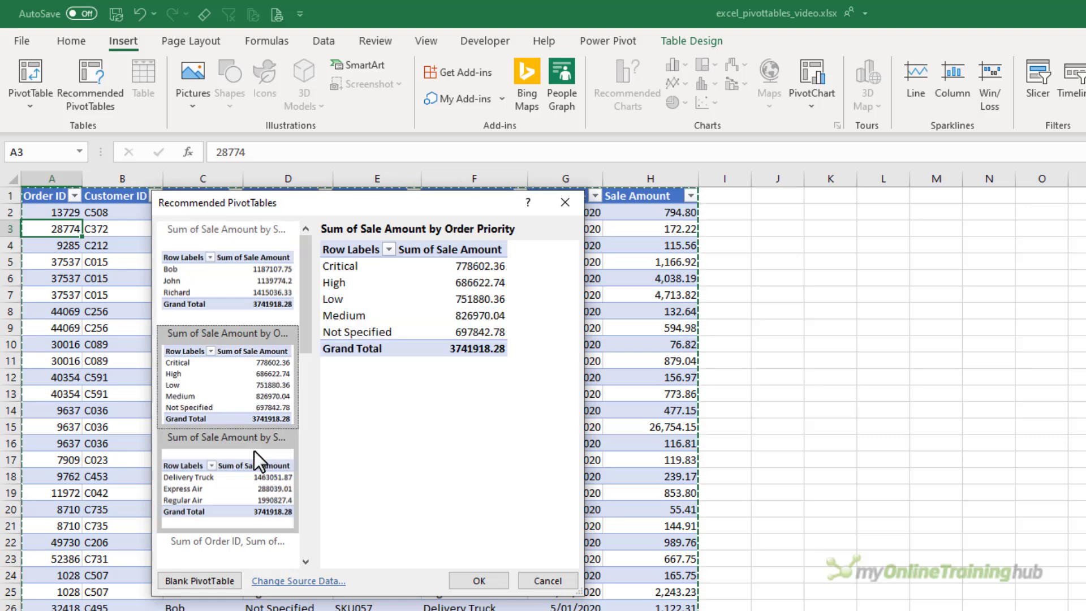
{"action": "left_click", "coordinate": [253, 450]}
{"action": "key", "text": "Down"}
{"action": "key", "text": "Down"}
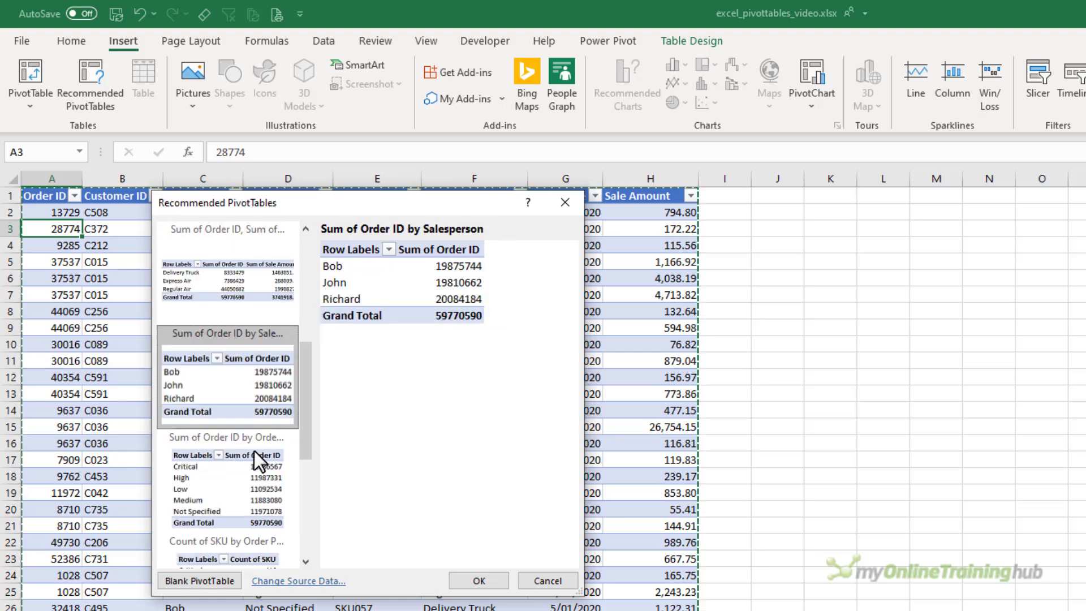
{"action": "left_click", "coordinate": [273, 451]}
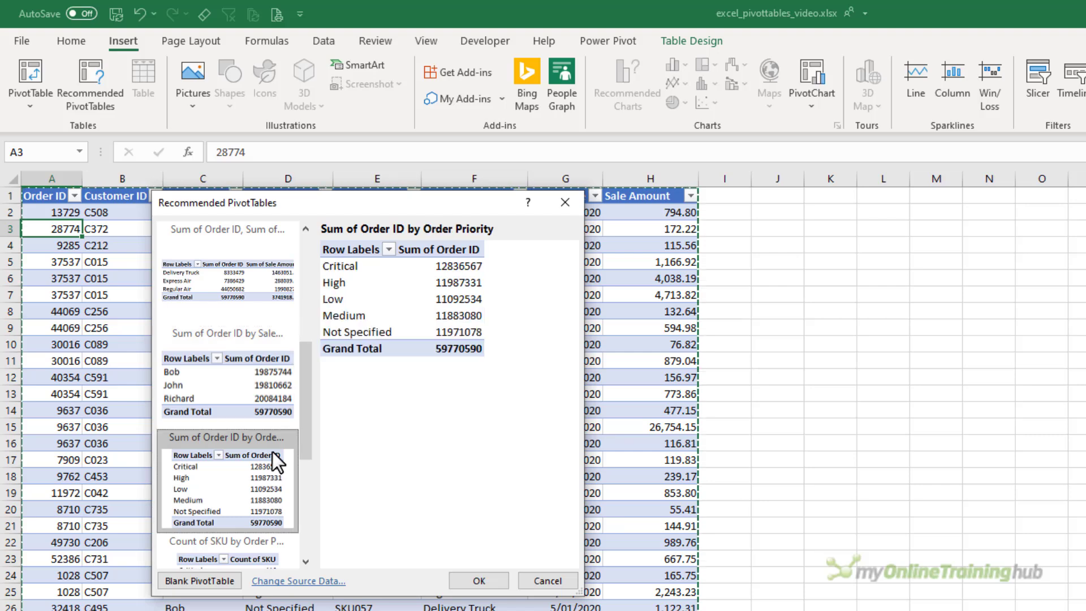
{"action": "scroll", "coordinate": [272, 452], "scroll_direction": "down", "scroll_amount": 3}
{"action": "left_click", "coordinate": [270, 444]}
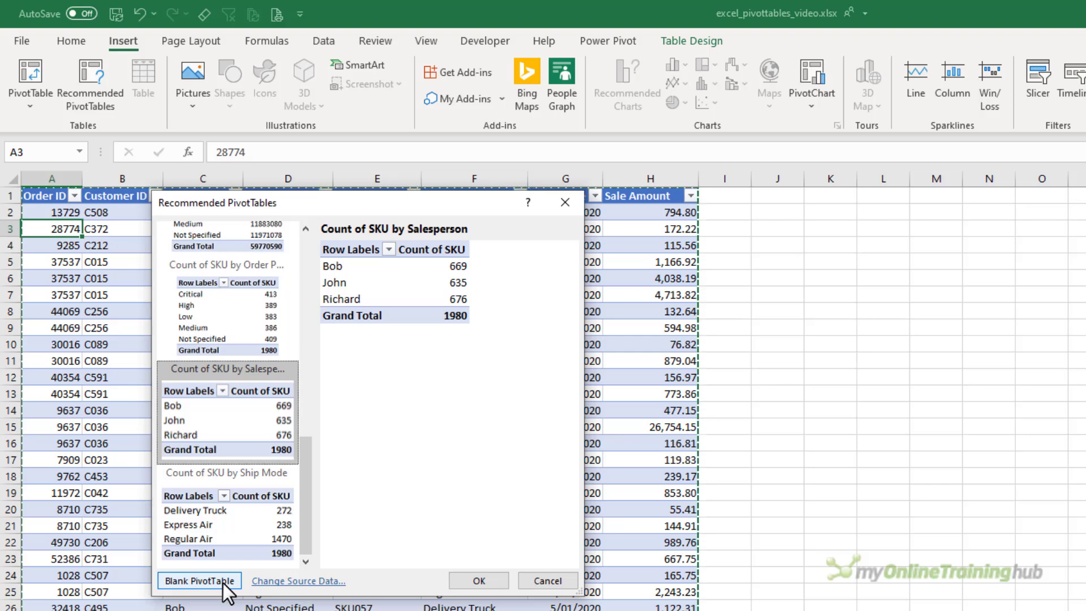
{"action": "left_click", "coordinate": [524, 583]}
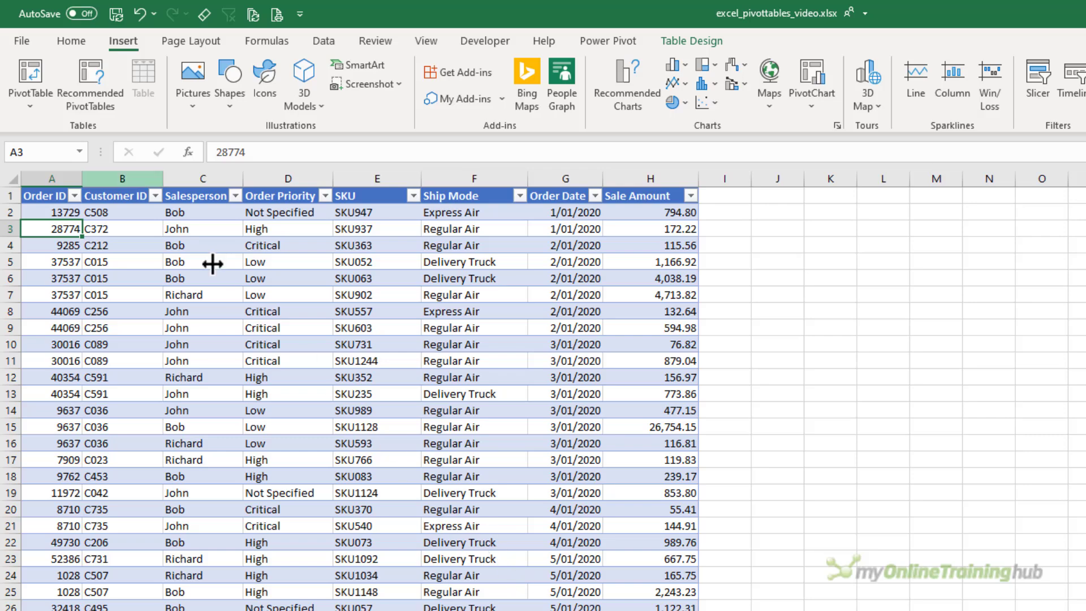
Step: Create a blank PivotTable from Table1 on the existing Correct Data Layout worksheet at cell J2
{"action": "left_click", "coordinate": [25, 73]}
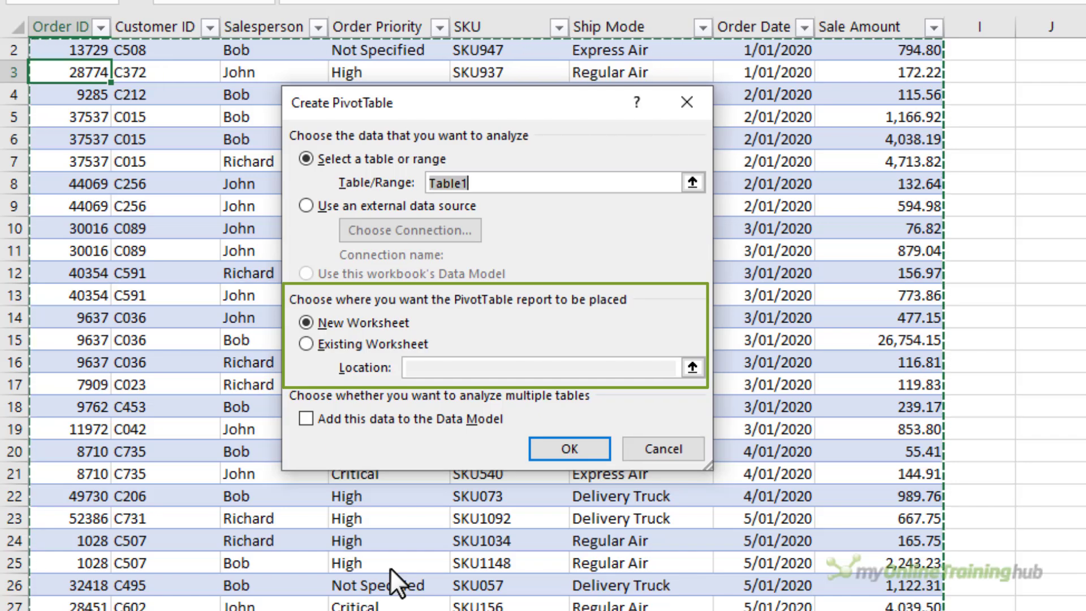
{"action": "left_click", "coordinate": [321, 348]}
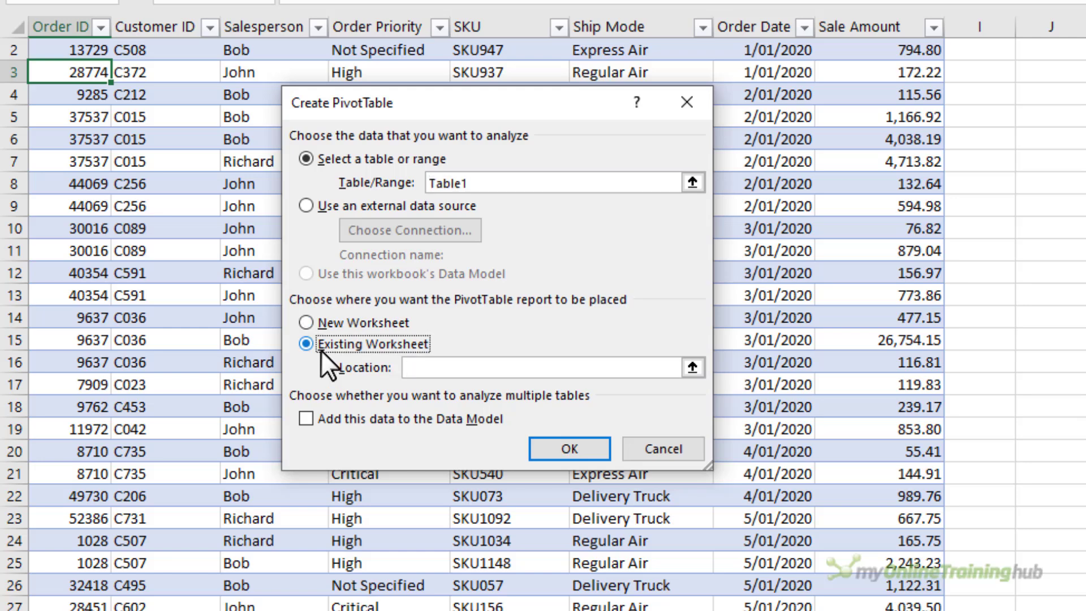
{"action": "left_click", "coordinate": [407, 371]}
{"action": "scroll", "coordinate": [983, 97], "scroll_direction": "up", "scroll_amount": 3}
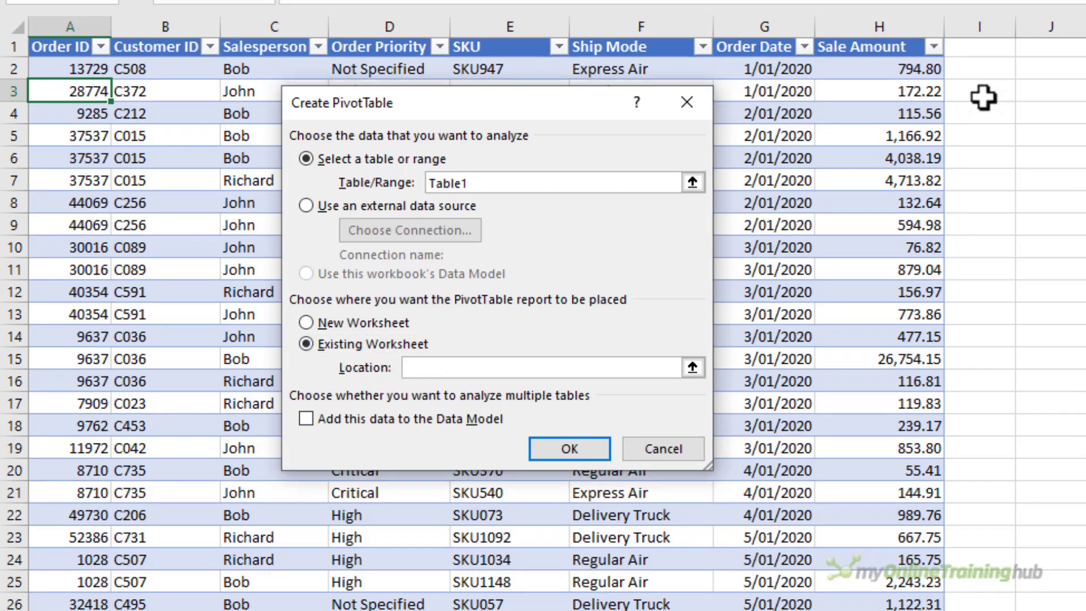
{"action": "left_click", "coordinate": [1033, 72]}
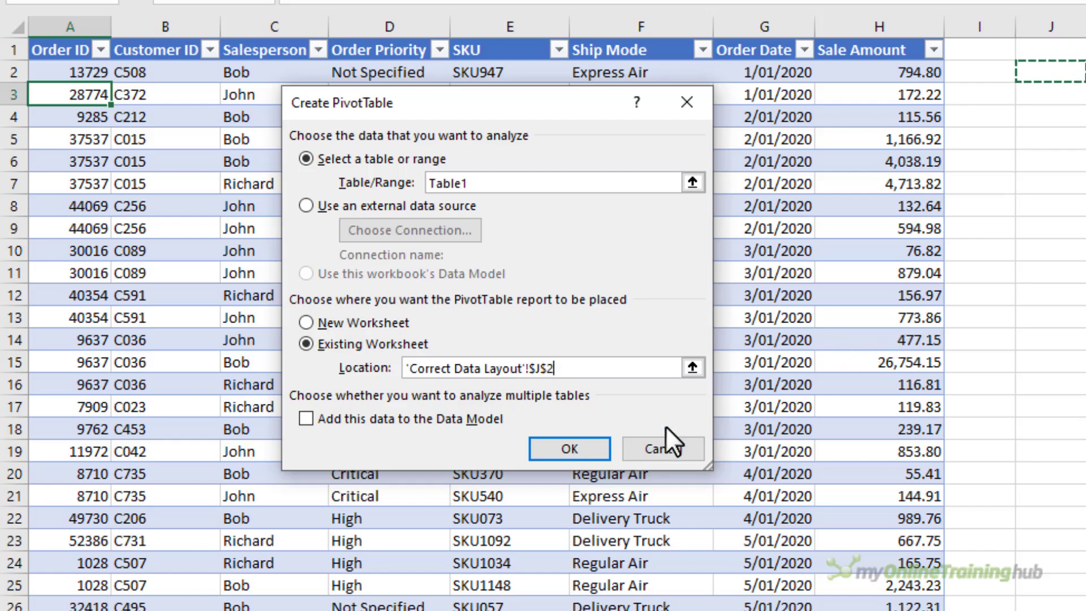
{"action": "left_click", "coordinate": [579, 456]}
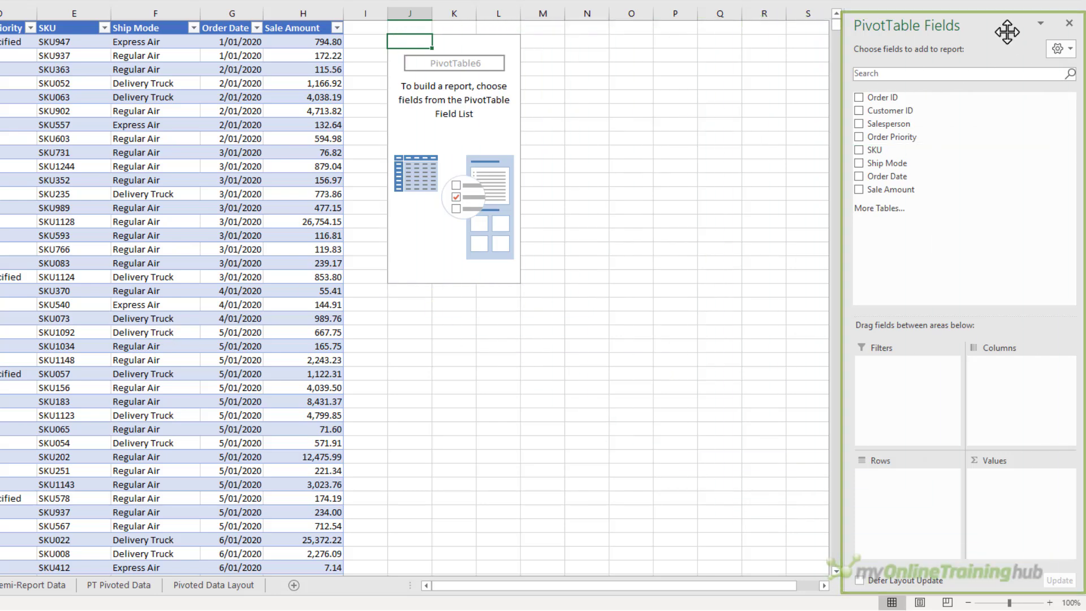
Step: Undock the PivotTable field list beside the report and summarize Sale Amount by Salesperson in rows
{"action": "left_click_drag", "start_coordinate": [1008, 31], "coordinate": [155, 67]}
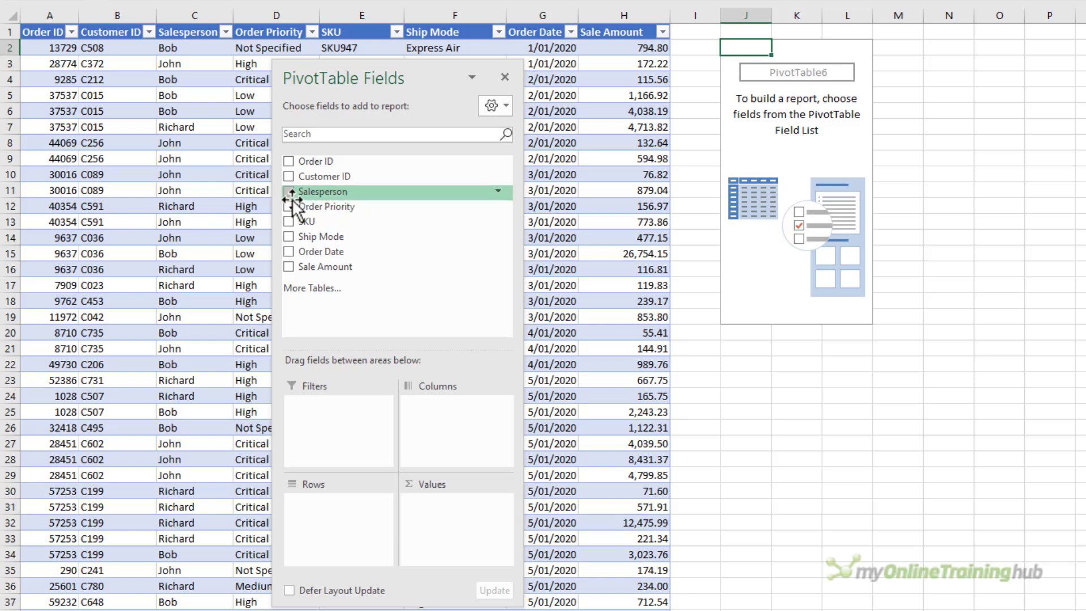
{"action": "left_click_drag", "start_coordinate": [323, 192], "coordinate": [353, 513]}
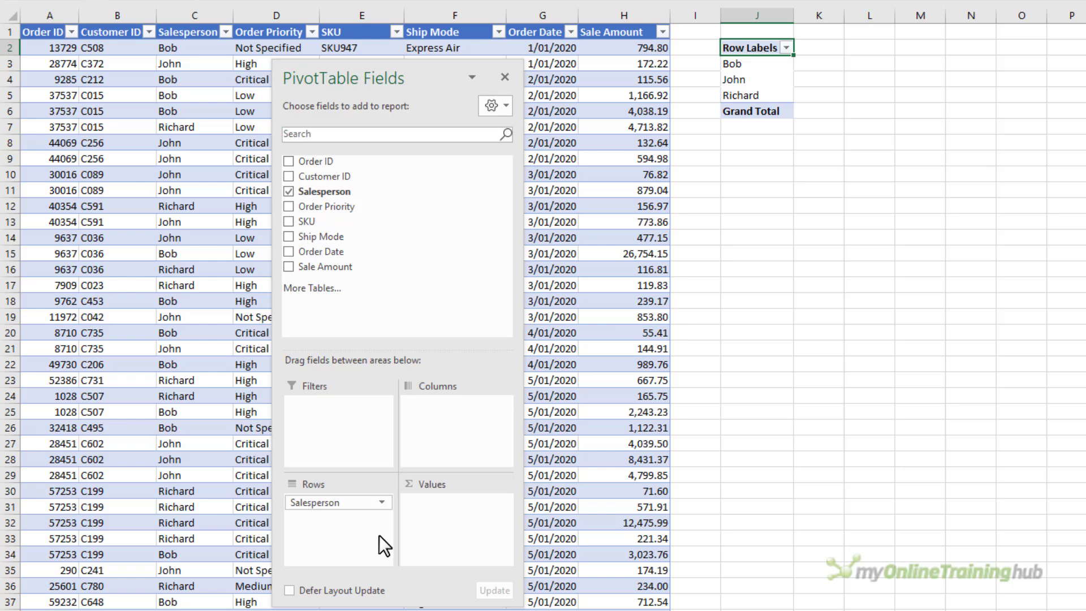
{"action": "left_click", "coordinate": [287, 267]}
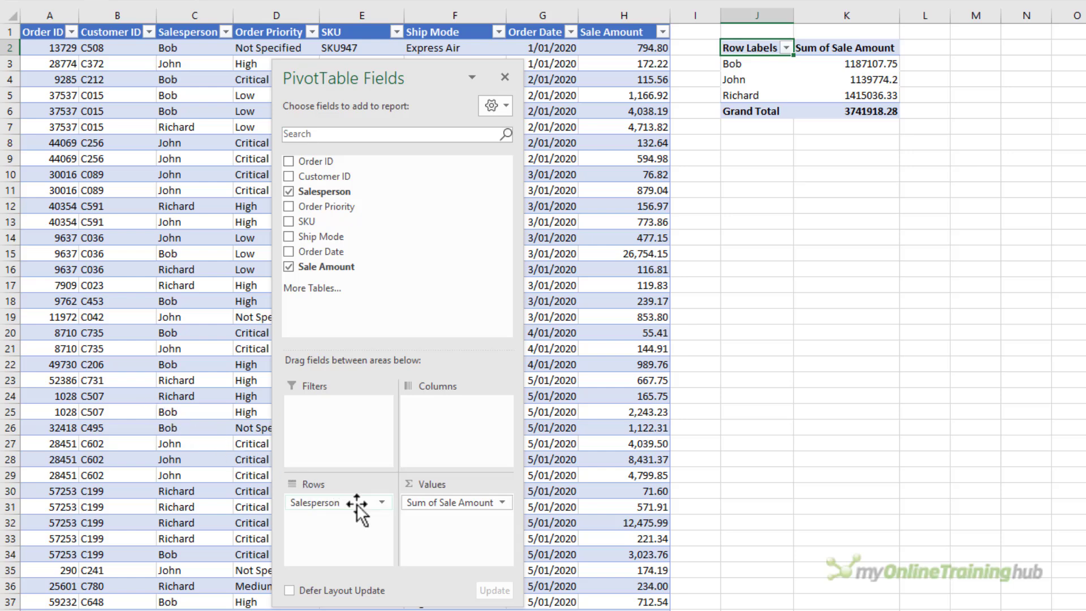
Step: Rearrange the PivotTable with Salesperson in the columns and Order Date in the rows
{"action": "left_click_drag", "start_coordinate": [356, 503], "coordinate": [425, 426]}
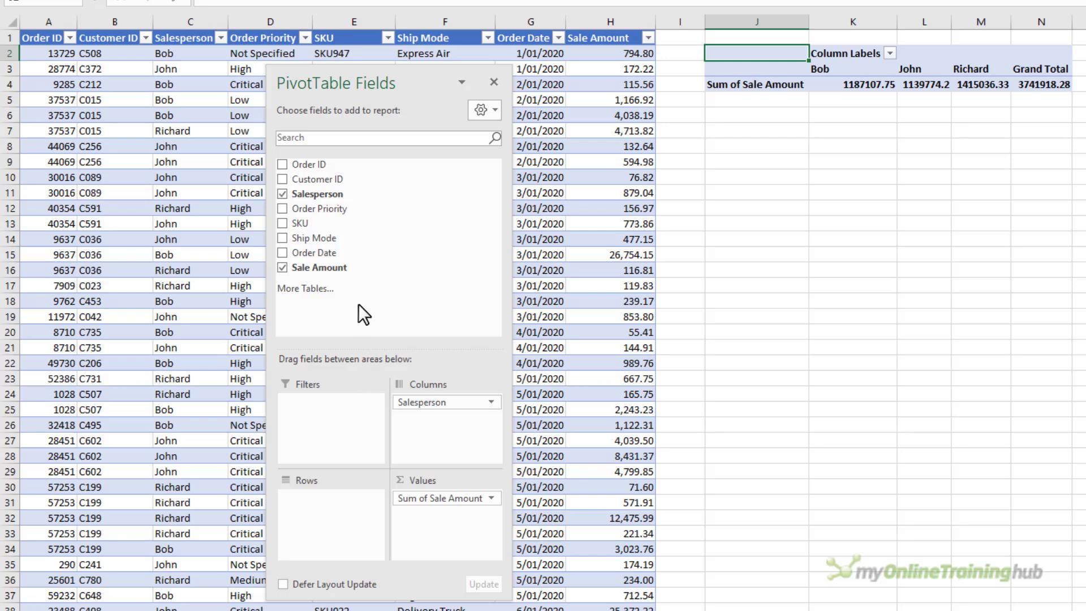
{"action": "left_click_drag", "start_coordinate": [352, 252], "coordinate": [313, 504]}
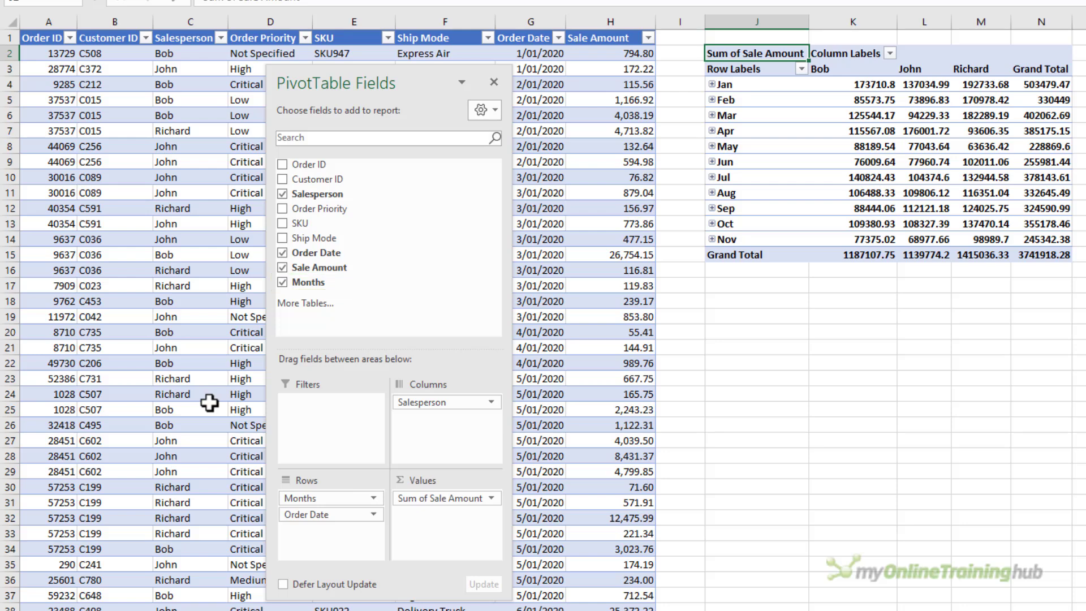
Step: Inspect the date grouping and ungrouping options for the PivotTable's month rows without changing them
{"action": "right_click", "coordinate": [745, 147]}
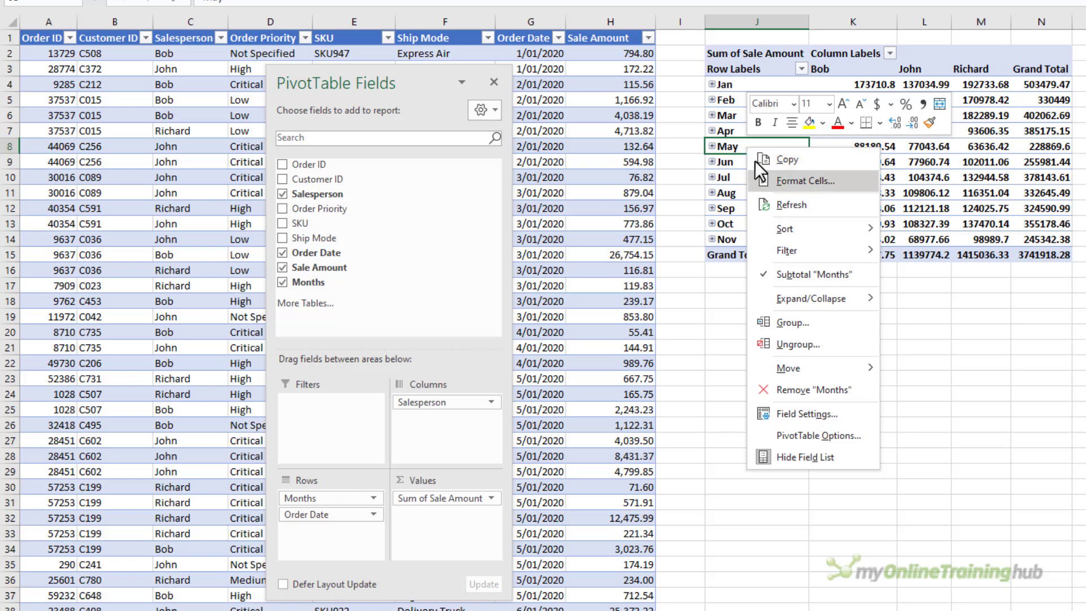
{"action": "left_click", "coordinate": [861, 318]}
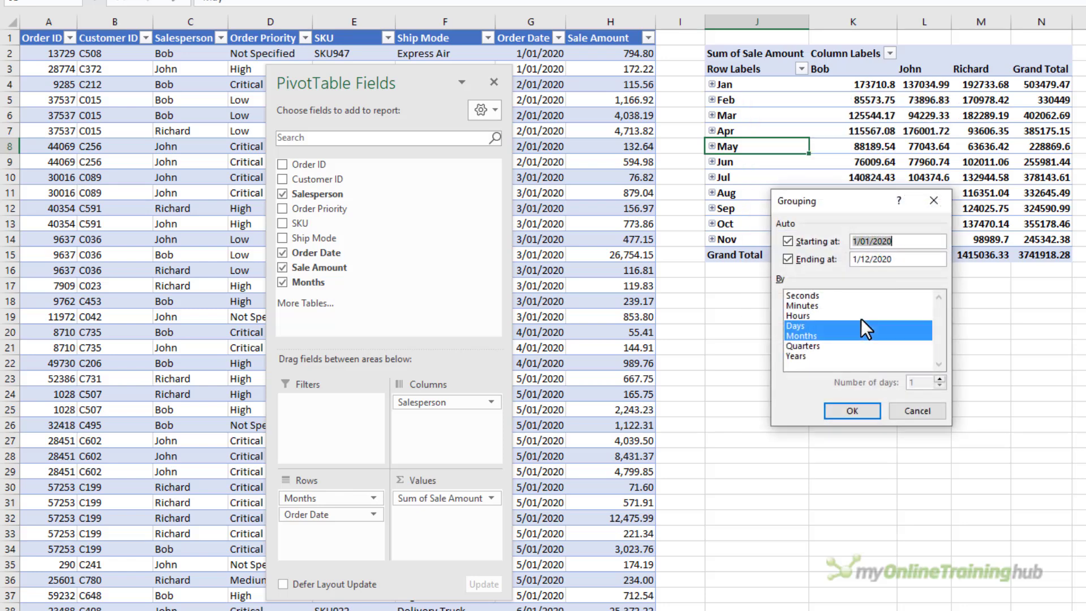
{"action": "left_click", "coordinate": [901, 409]}
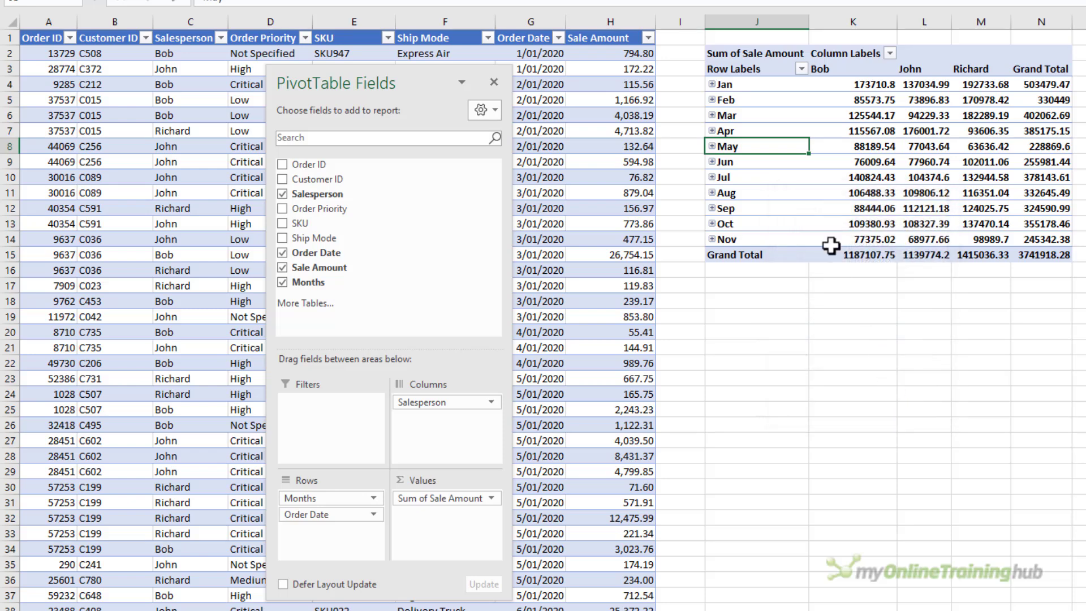
{"action": "right_click", "coordinate": [790, 147]}
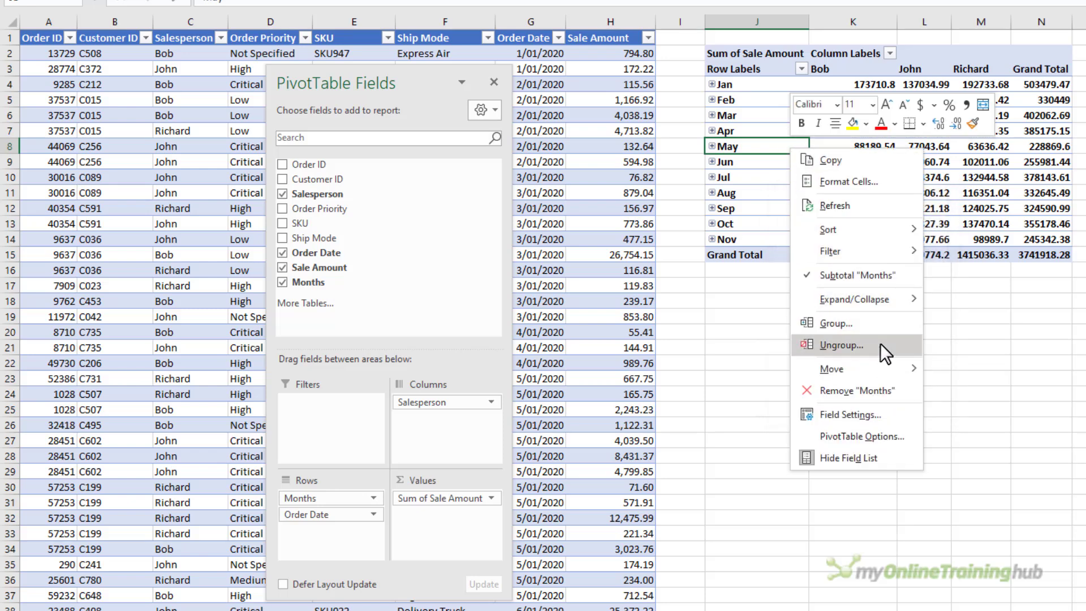
{"action": "left_click", "coordinate": [818, 277]}
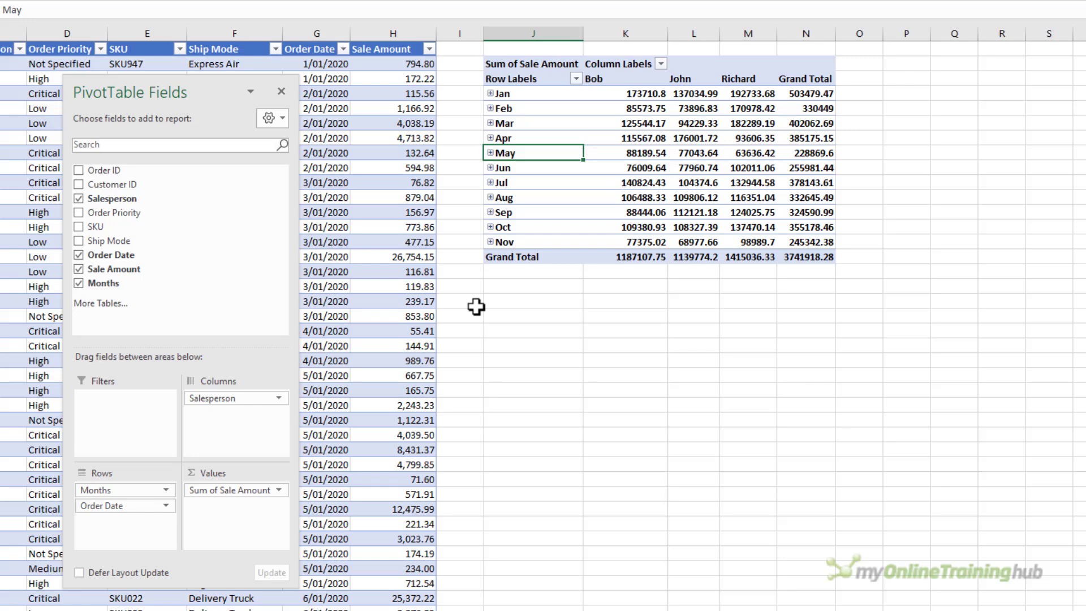
Step: Review the summary functions for the Sale Amount values and change the PivotTable's calculation to Count
{"action": "right_click", "coordinate": [662, 152]}
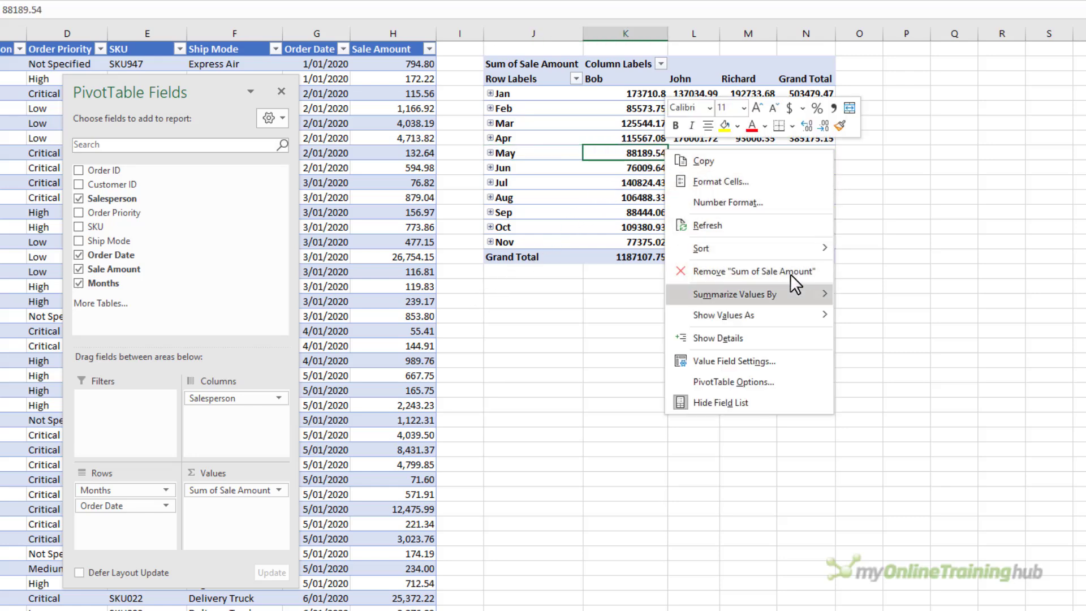
{"action": "mouse_move", "coordinate": [790, 275]}
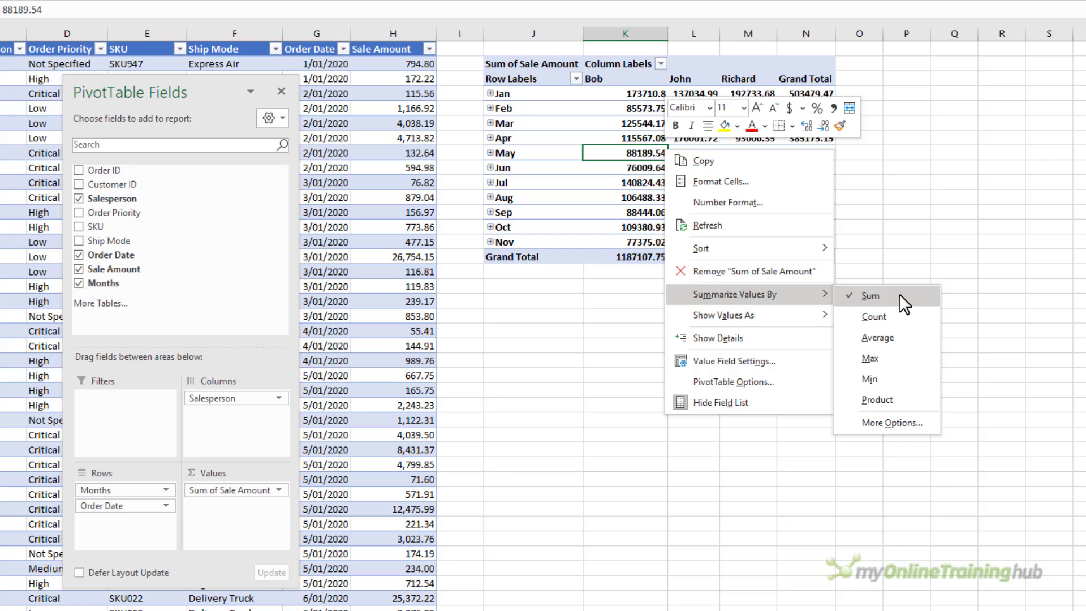
{"action": "key", "text": "Down"}
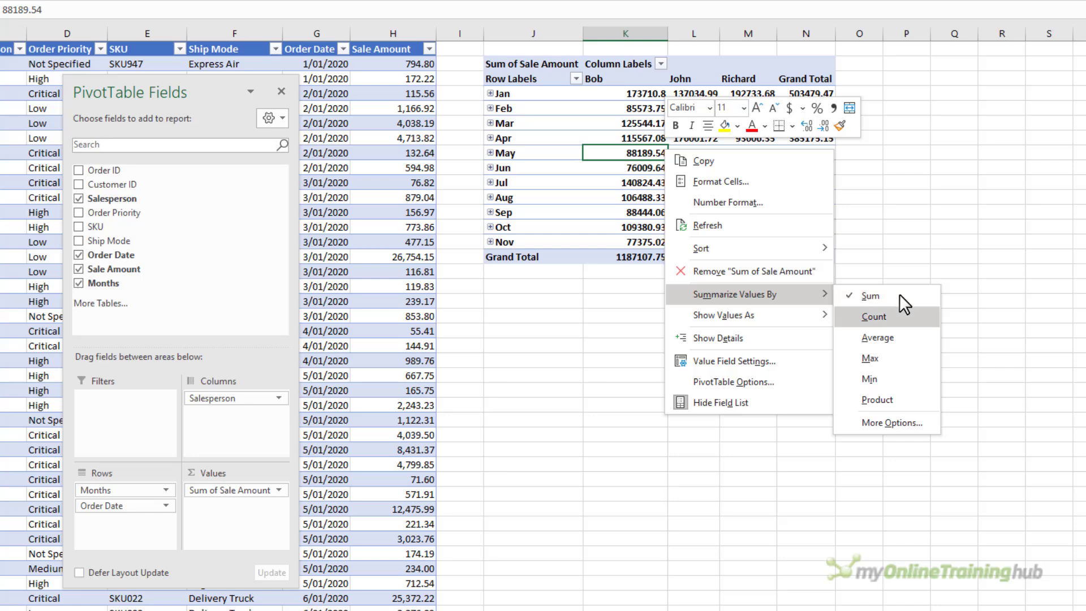
{"action": "key", "text": "Down"}
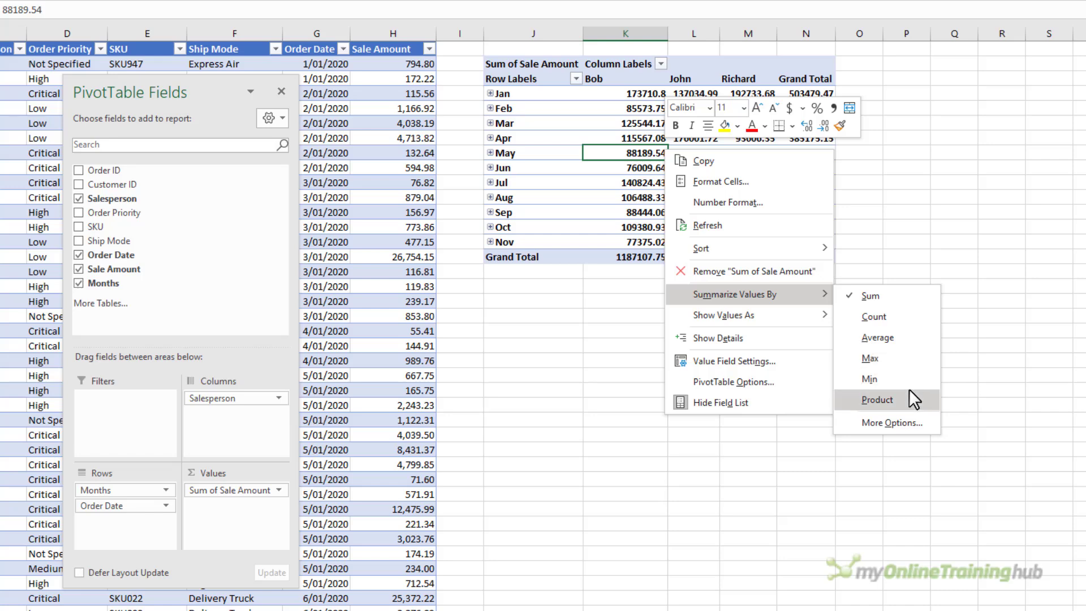
{"action": "left_click", "coordinate": [925, 418]}
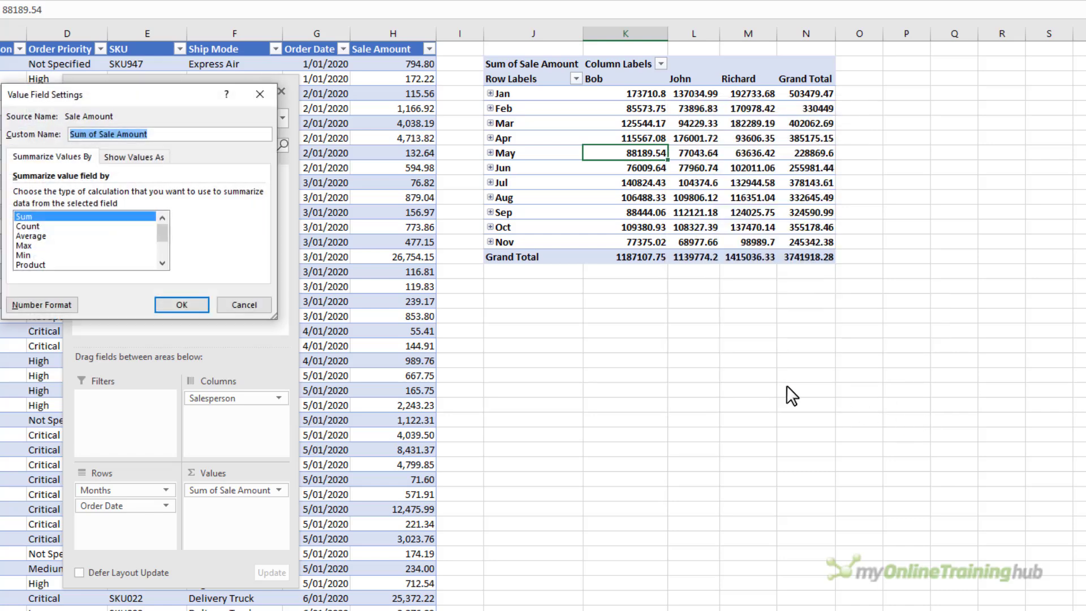
{"action": "scroll", "coordinate": [158, 240], "scroll_direction": "down", "scroll_amount": 2}
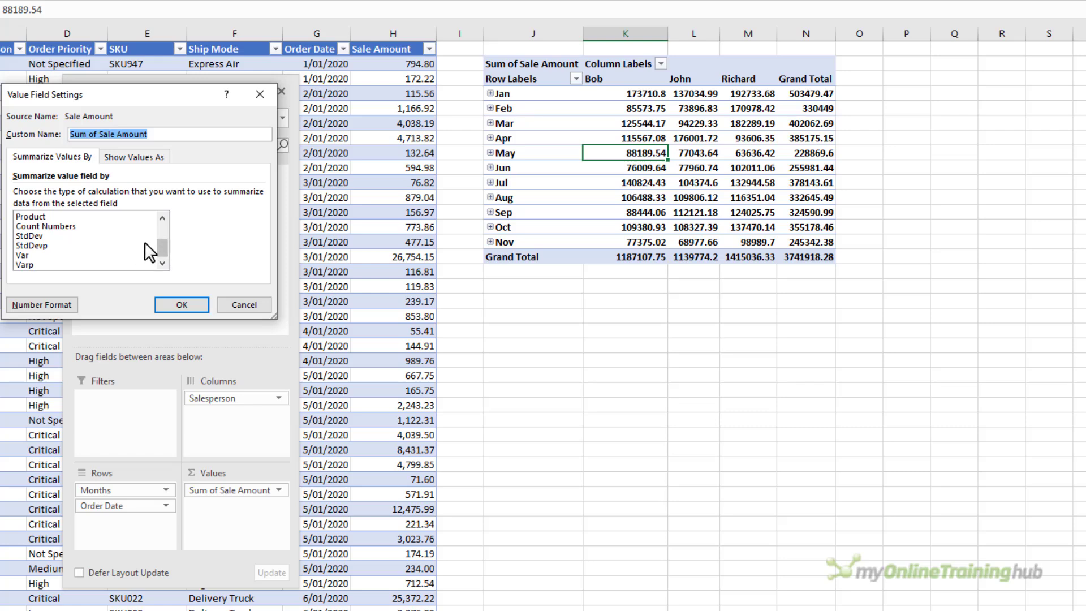
{"action": "scroll", "coordinate": [160, 246], "scroll_direction": "up", "scroll_amount": 2}
{"action": "left_click", "coordinate": [44, 217]}
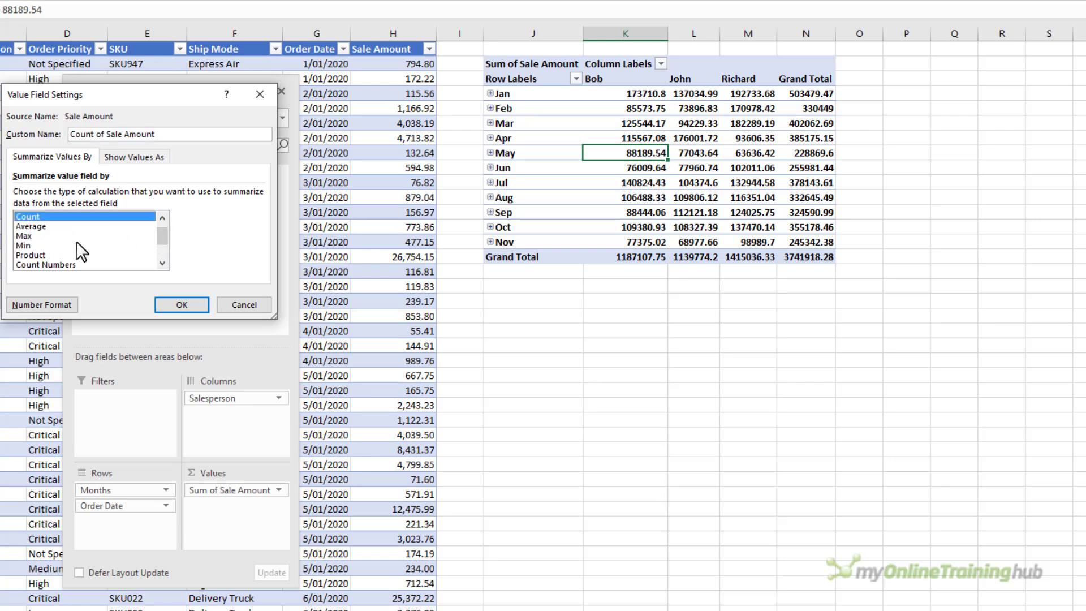
{"action": "left_click", "coordinate": [164, 305]}
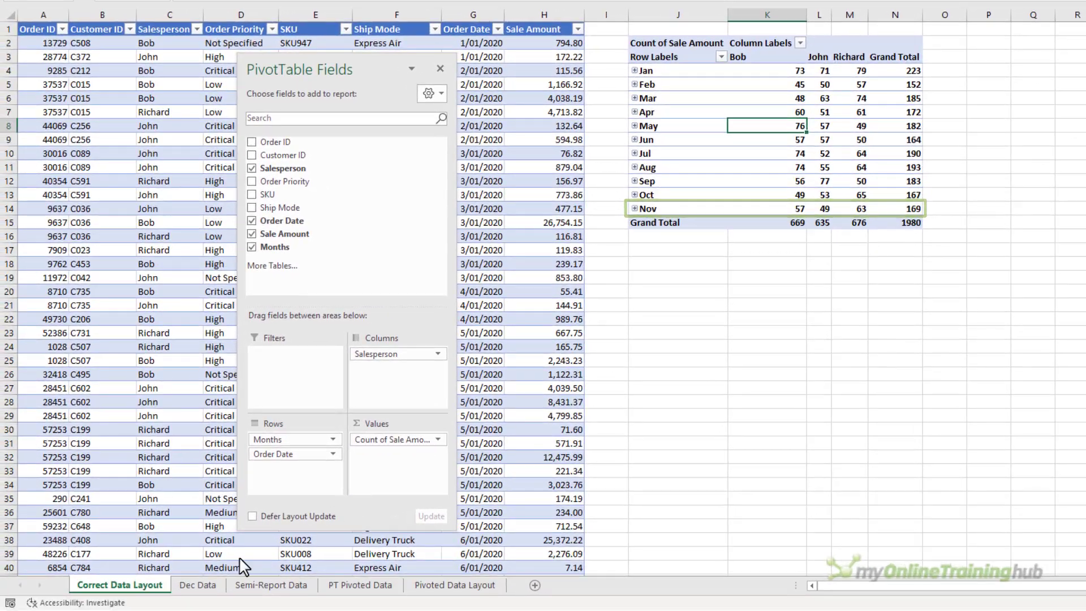
Step: Copy all December order rows, A2:H174, from the Dec Data worksheet without the header row
{"action": "left_click", "coordinate": [198, 584]}
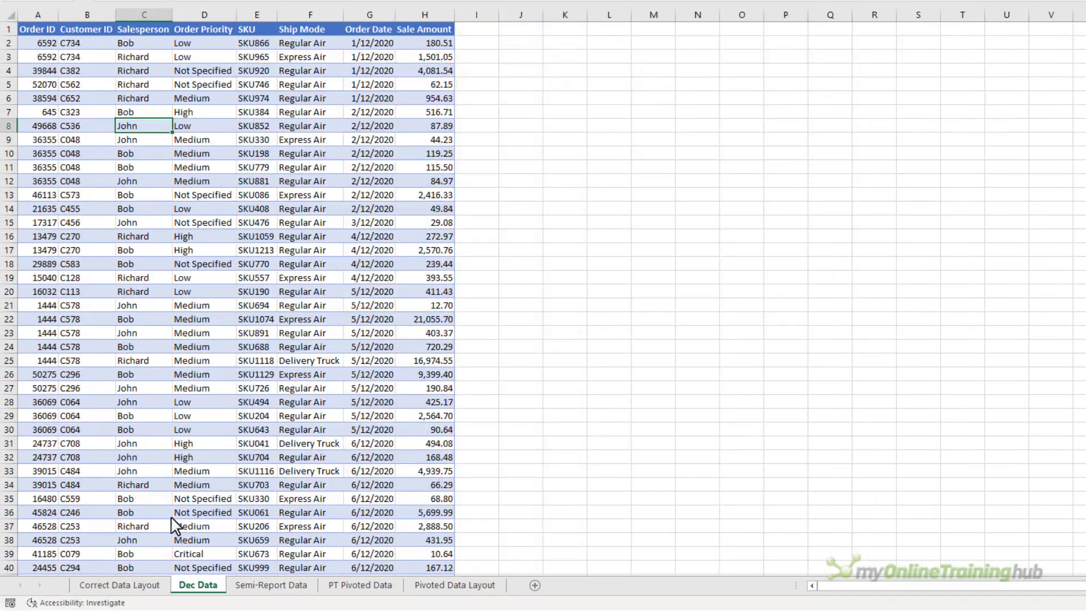
{"action": "key", "text": "ctrl+Up"}
{"action": "key", "text": "Left"}
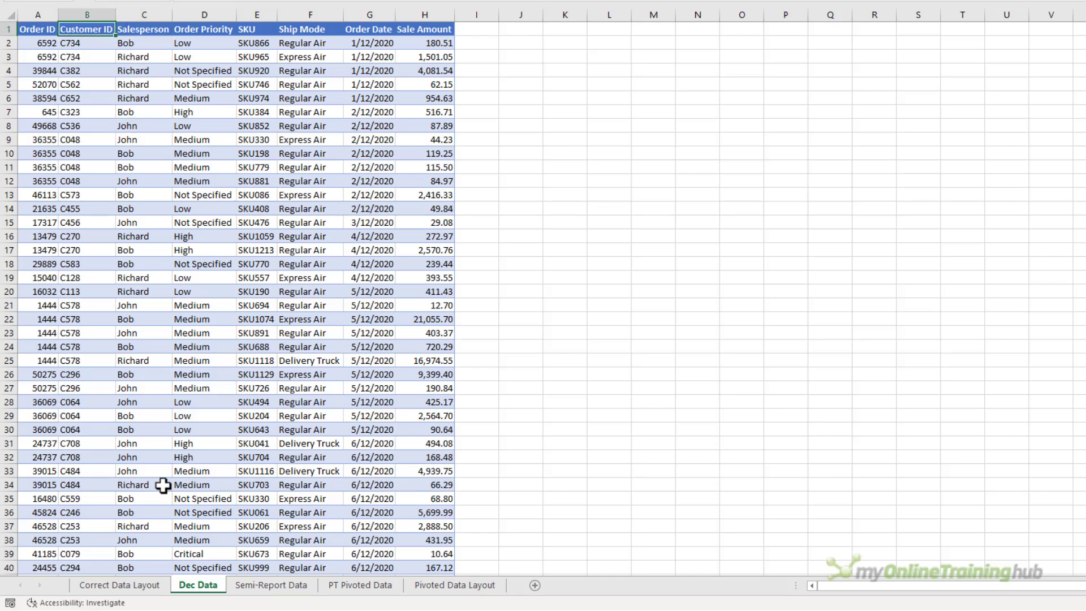
{"action": "key", "text": "Down"}
{"action": "key", "text": "Left"}
{"action": "key", "text": "ctrl+shift+Down"}
{"action": "key", "text": "ctrl+shift+Right"}
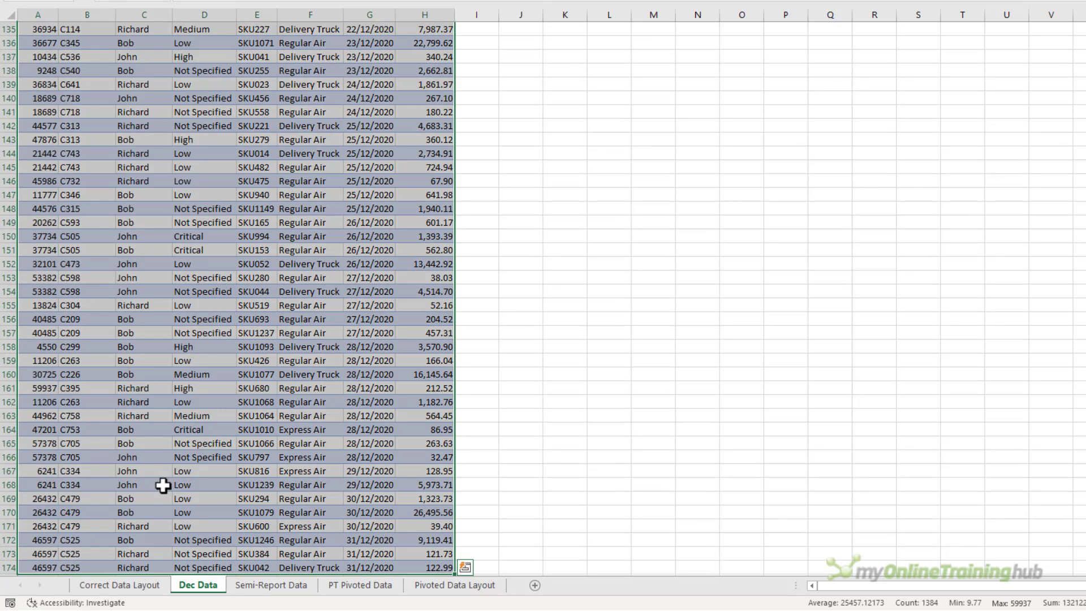
{"action": "key", "text": "ctrl+c"}
{"action": "key", "text": "ctrl+q"}
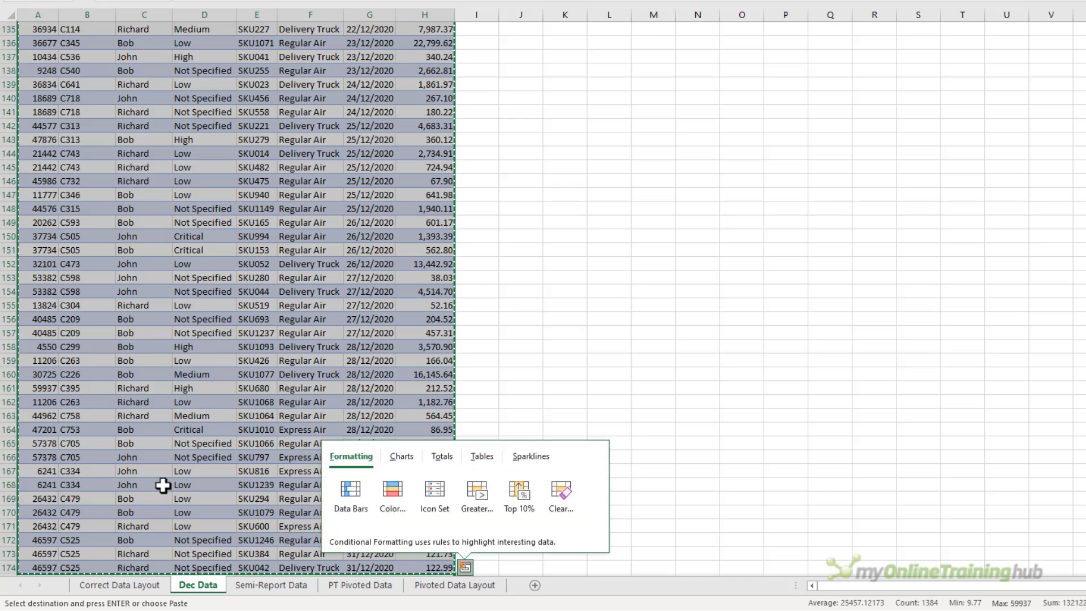
{"action": "key", "text": "Escape"}
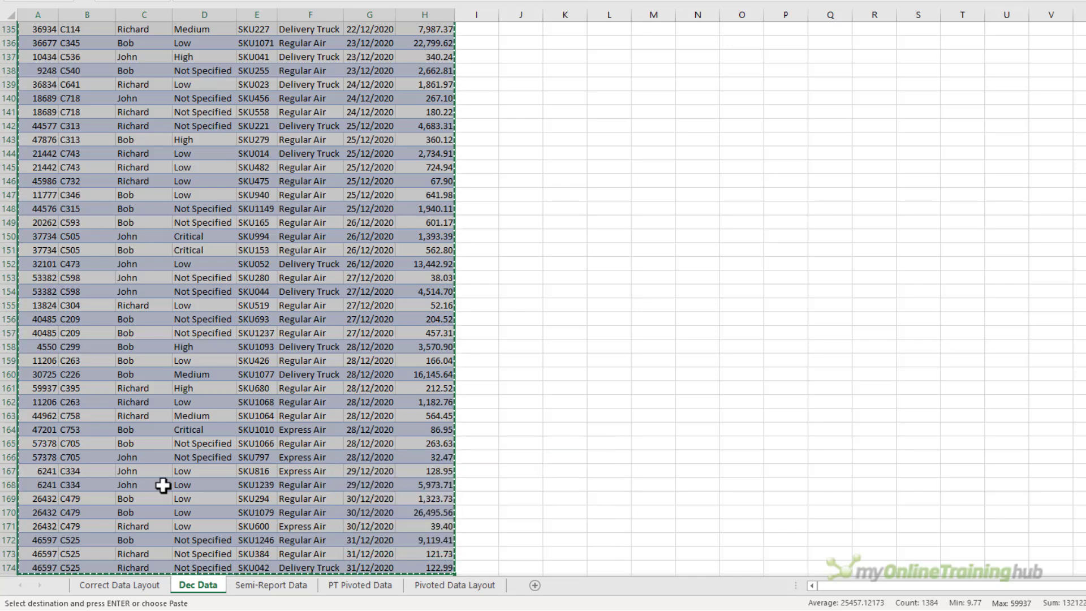
Step: Paste the December rows directly below the order table on the Correct Data Layout worksheet at A1982 and check the table's last row
{"action": "left_click", "coordinate": [150, 585]}
{"action": "key", "text": "ctrl+Down"}
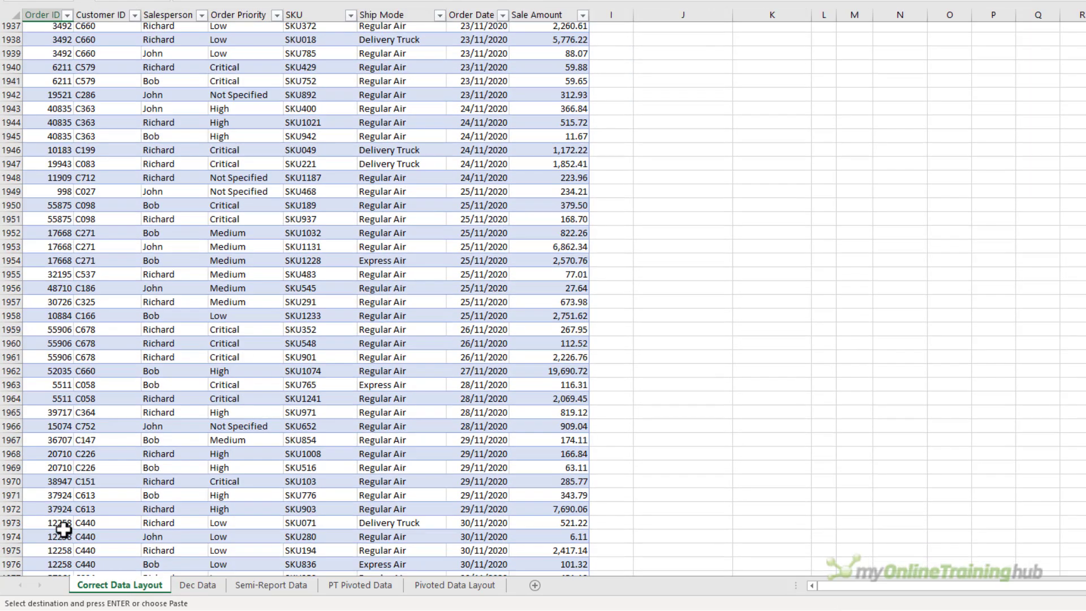
{"action": "scroll", "coordinate": [58, 507], "scroll_direction": "down", "scroll_amount": 3}
{"action": "left_click", "coordinate": [48, 457]}
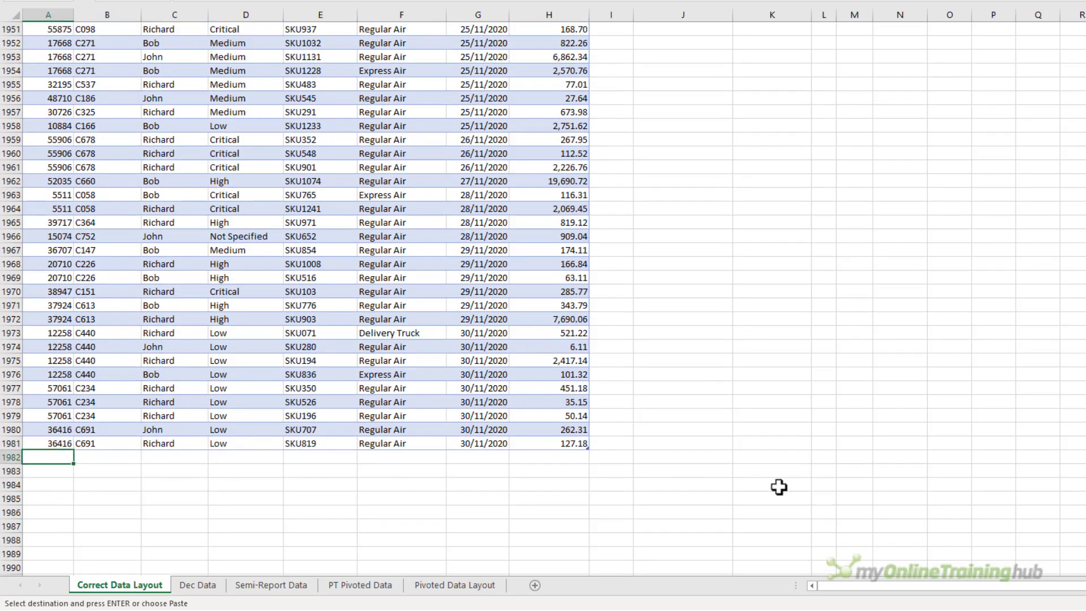
{"action": "key", "text": "ctrl+v"}
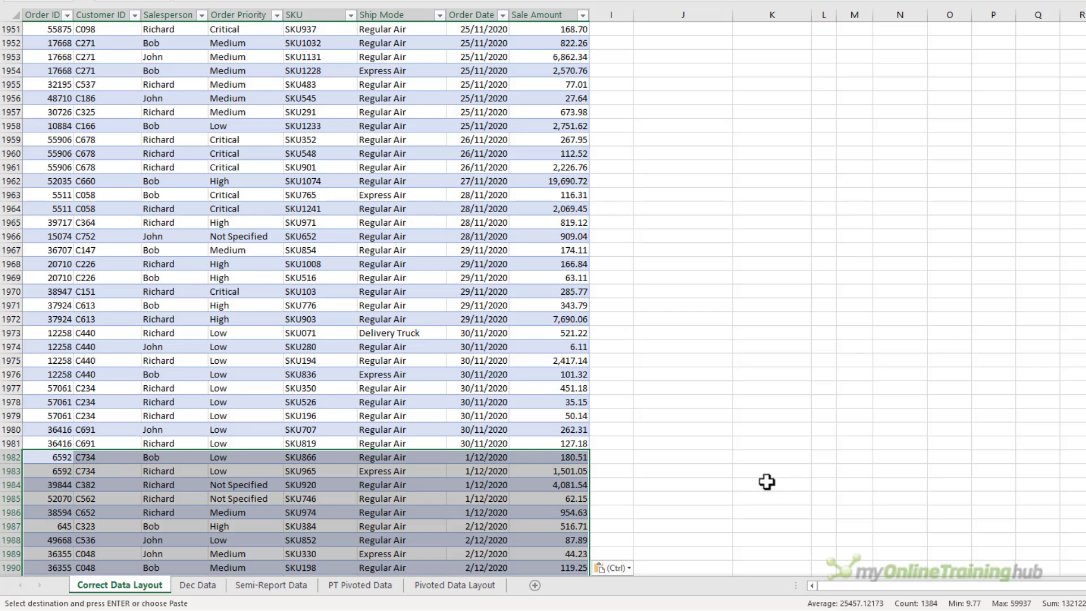
{"action": "scroll", "coordinate": [589, 405], "scroll_direction": "down", "scroll_amount": 4}
{"action": "left_click", "coordinate": [577, 401]}
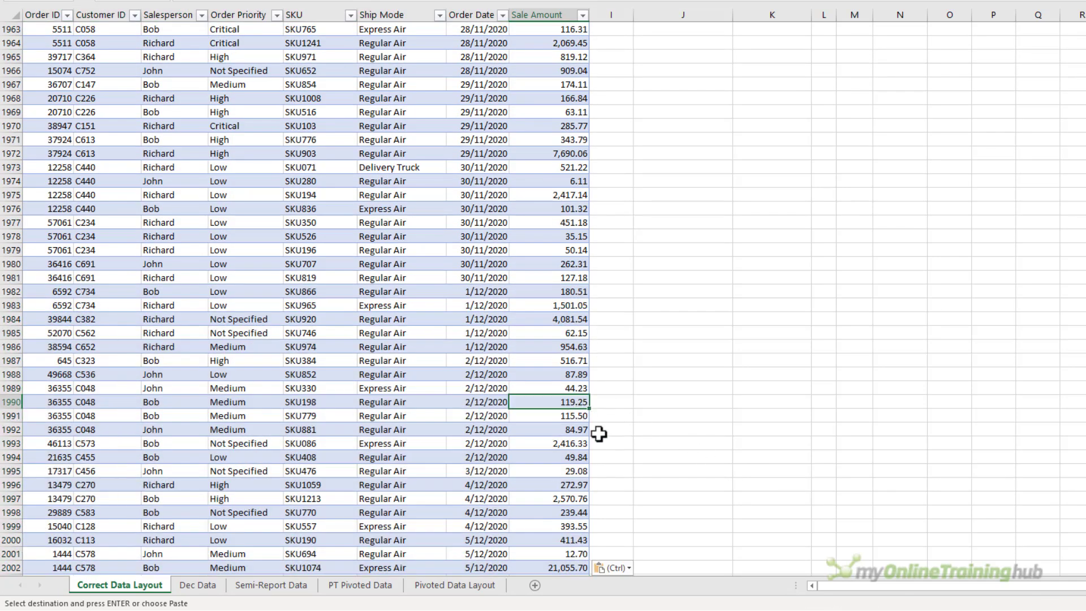
{"action": "key", "text": "ctrl+Down"}
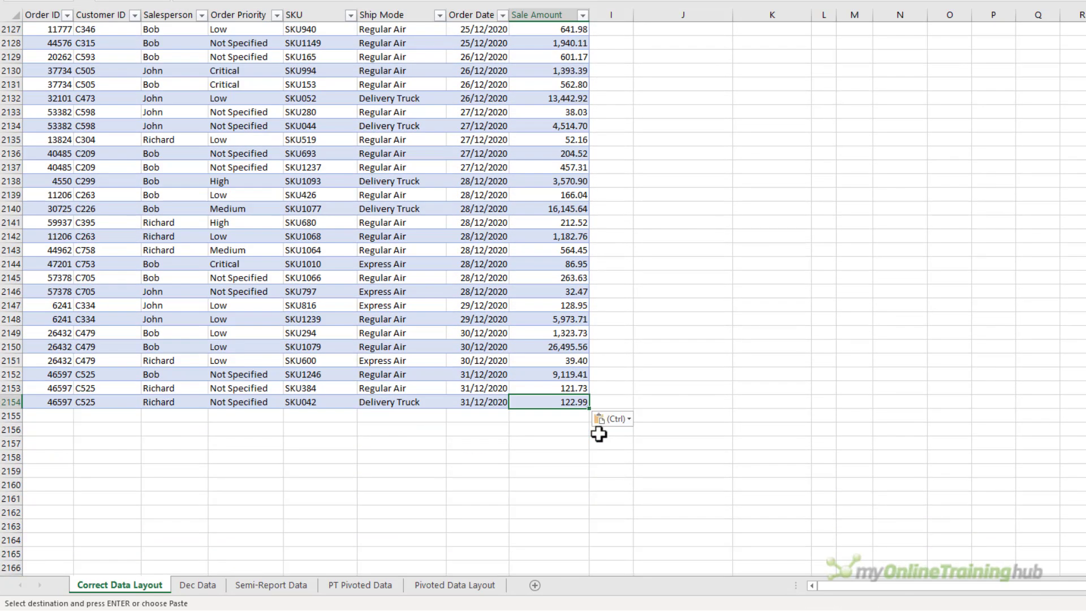
{"action": "left_click", "coordinate": [583, 444]}
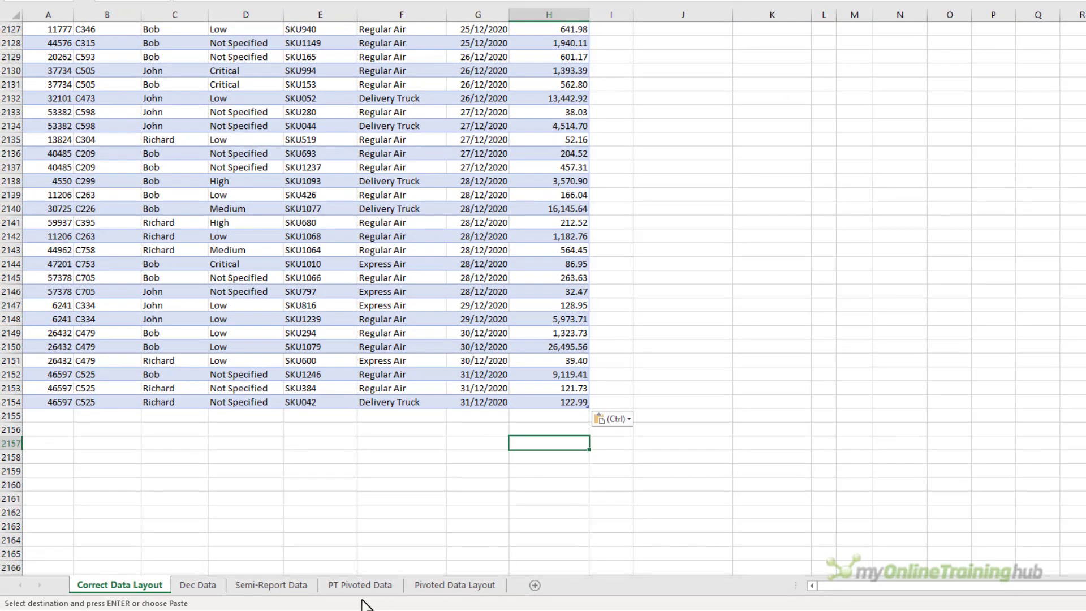
Step: Refresh the PivotTable on the Correct Data Layout worksheet to include the added December orders
{"action": "key", "text": "ctrl+Home"}
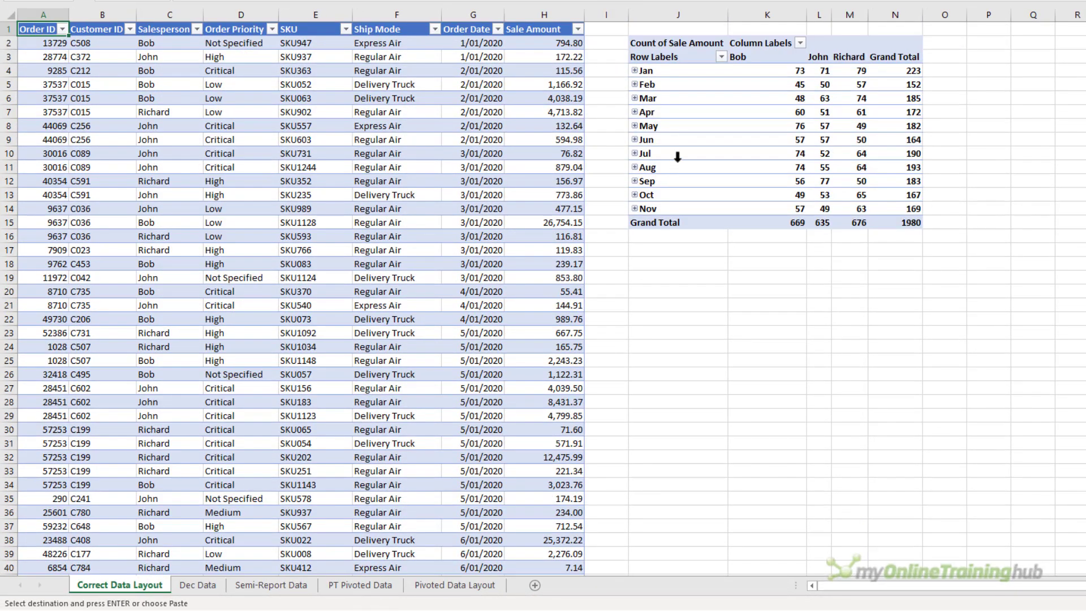
{"action": "right_click", "coordinate": [678, 165]}
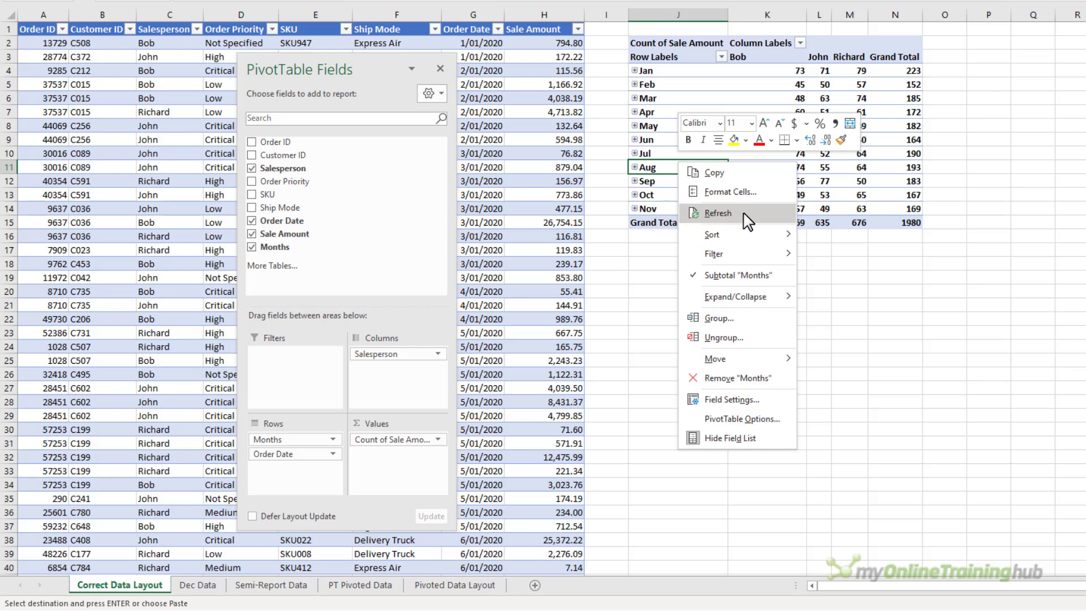
{"action": "left_click", "coordinate": [718, 213]}
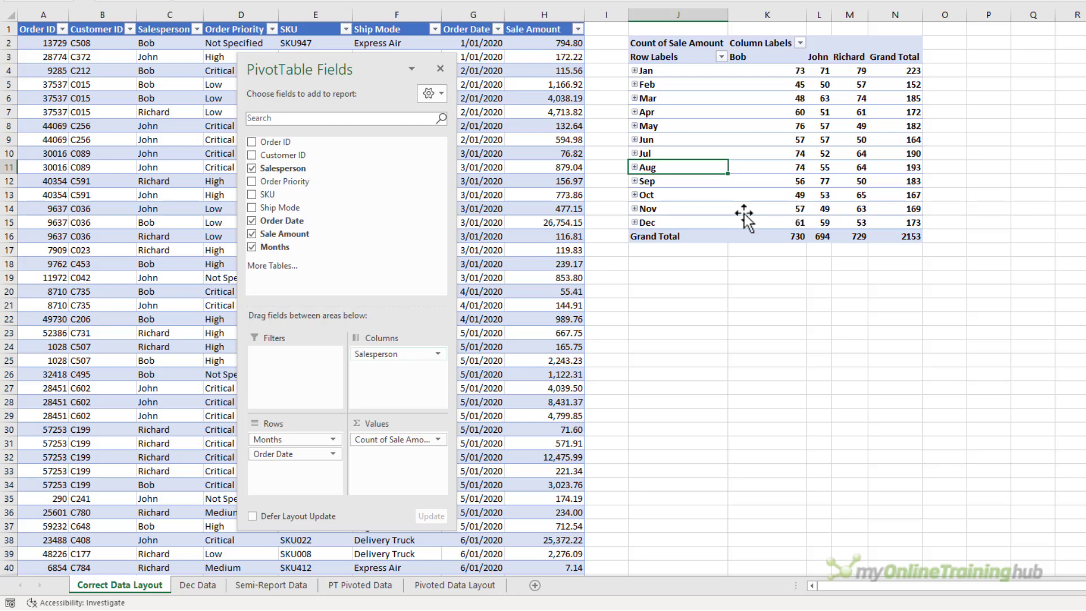
Step: Replace Months and Order Date in the PivotTable's rows with Ship Mode and Order Priority
{"action": "left_click_drag", "start_coordinate": [250, 433], "coordinate": [168, 426]}
{"action": "left_click_drag", "start_coordinate": [266, 441], "coordinate": [133, 426]}
{"action": "left_click", "coordinate": [252, 208]}
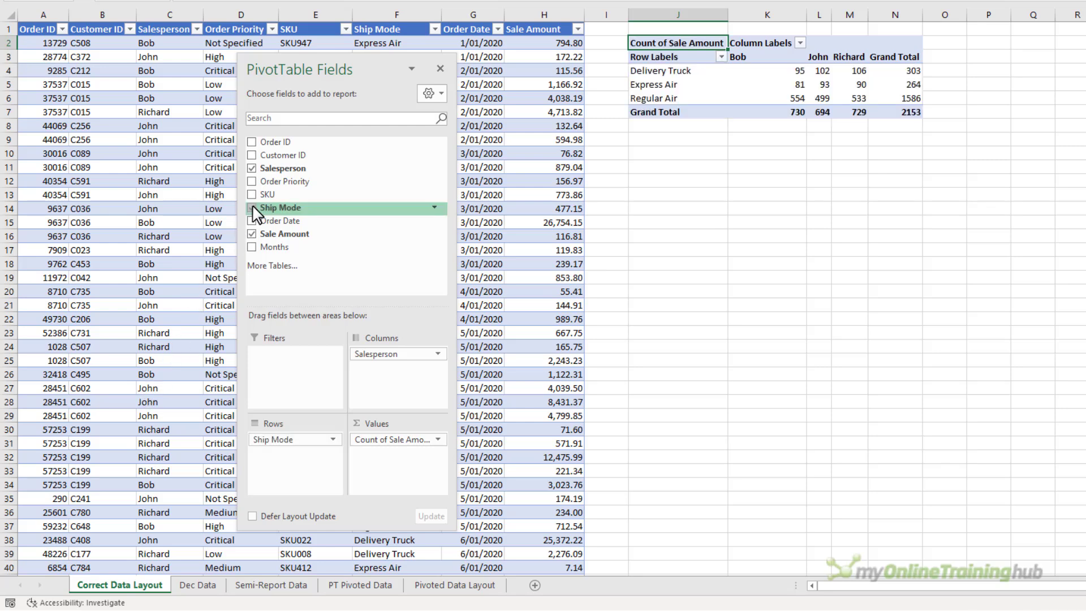
{"action": "left_click", "coordinate": [252, 181]}
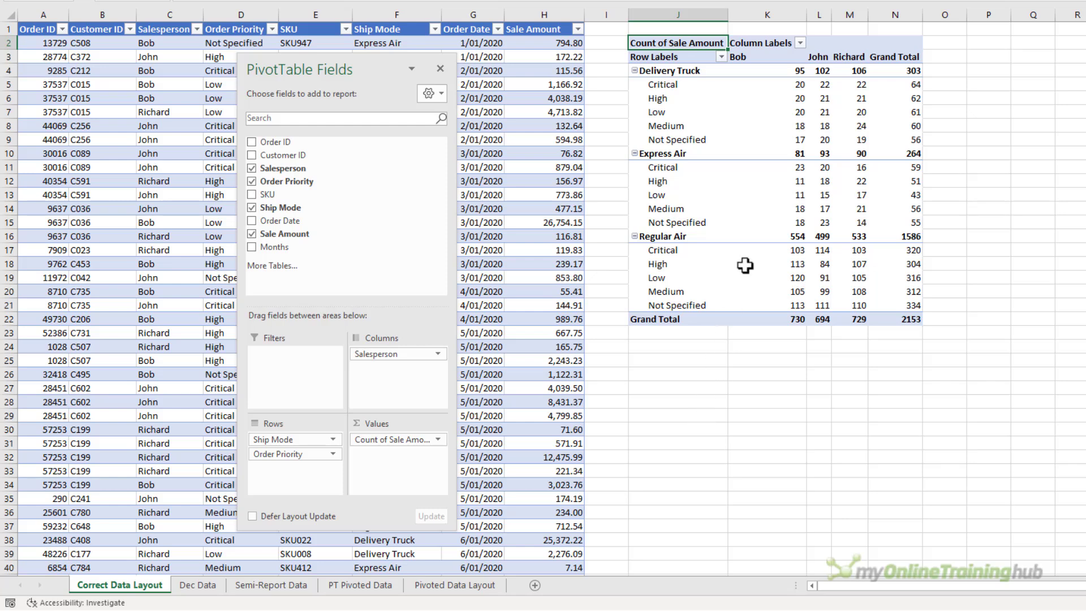
Step: Summarize the PivotTable's Sale Amount values by Average
{"action": "right_click", "coordinate": [792, 111]}
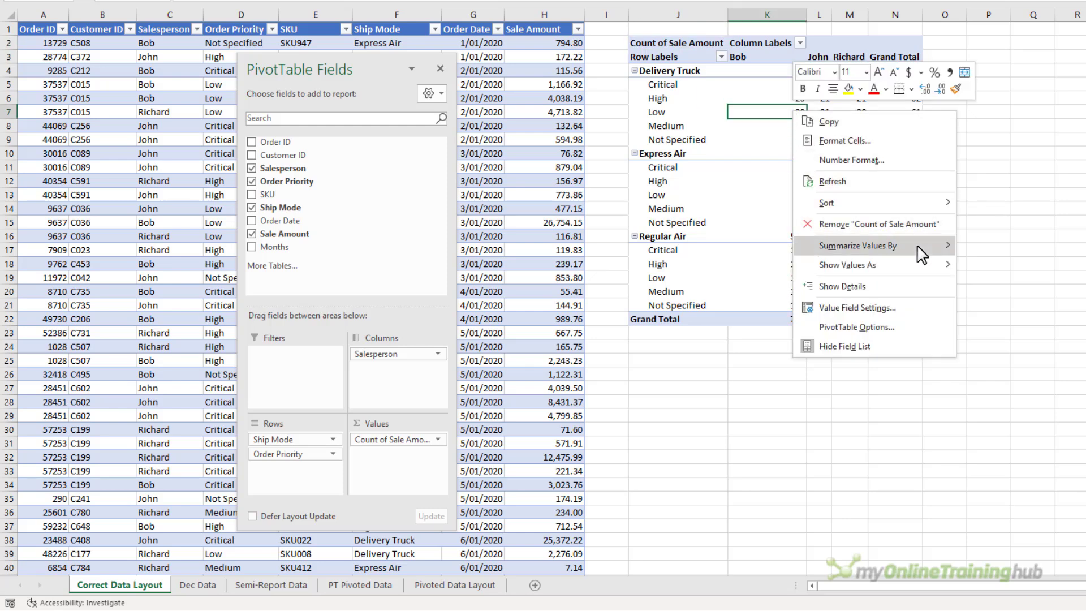
{"action": "mouse_move", "coordinate": [920, 249]}
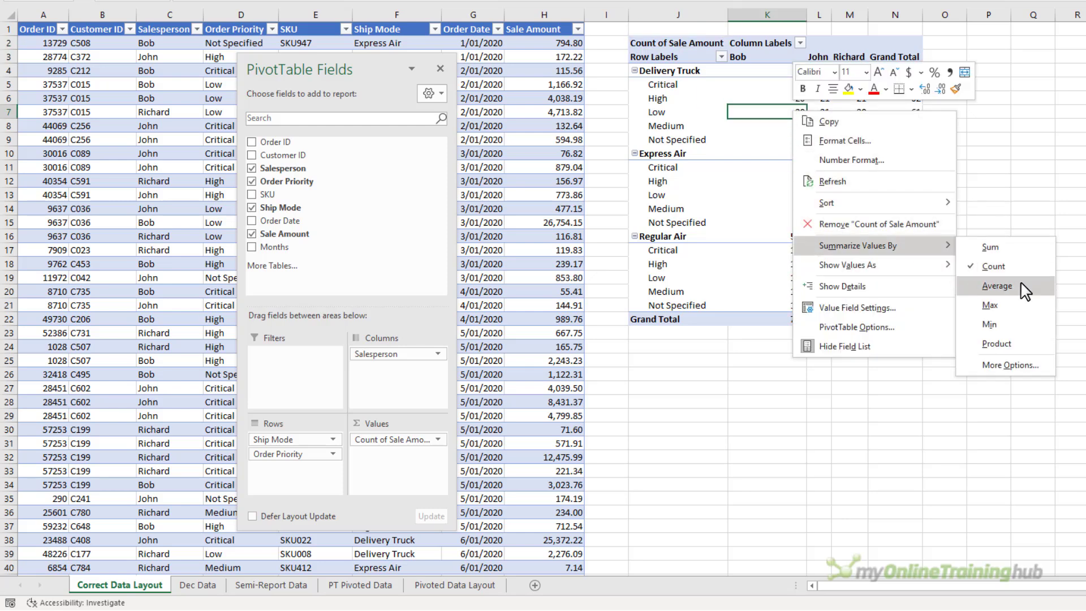
{"action": "left_click", "coordinate": [1021, 284]}
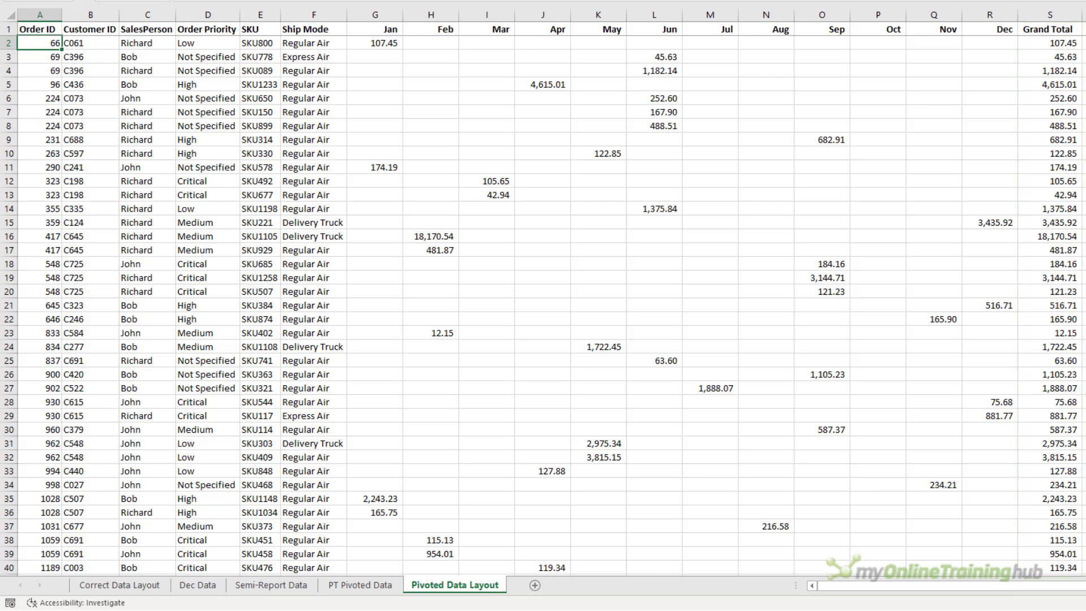
Step: Create a blank PivotTable from Pivoted Data Layout range A1:S2155 on the existing PT Pivoted Data worksheet at B2 and review its field list
{"action": "key", "text": "ctrl+Down"}
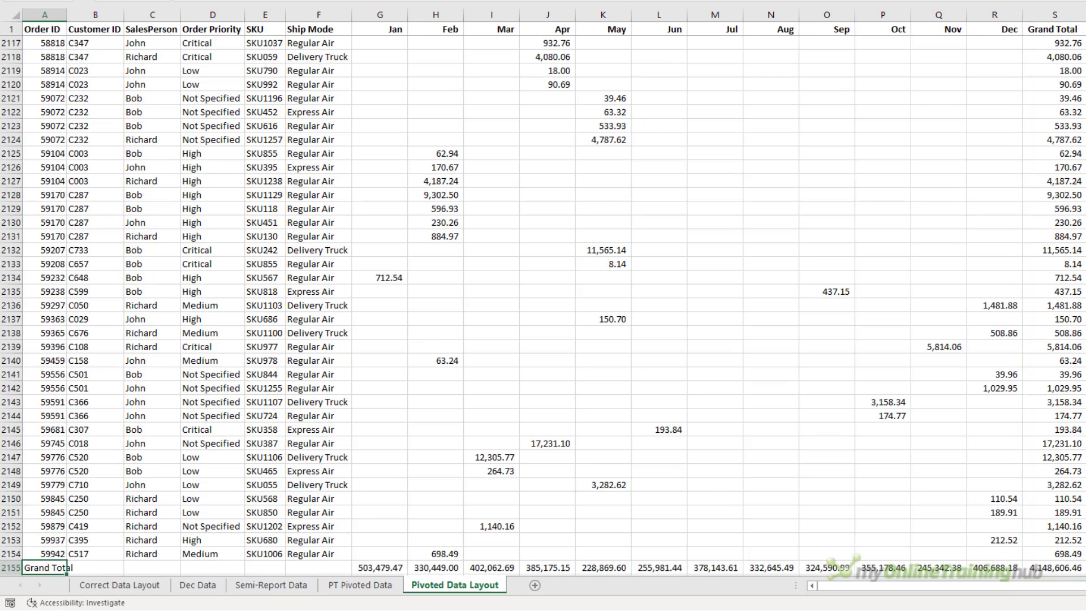
{"action": "scroll", "coordinate": [126, 545], "scroll_direction": "down", "scroll_amount": 1}
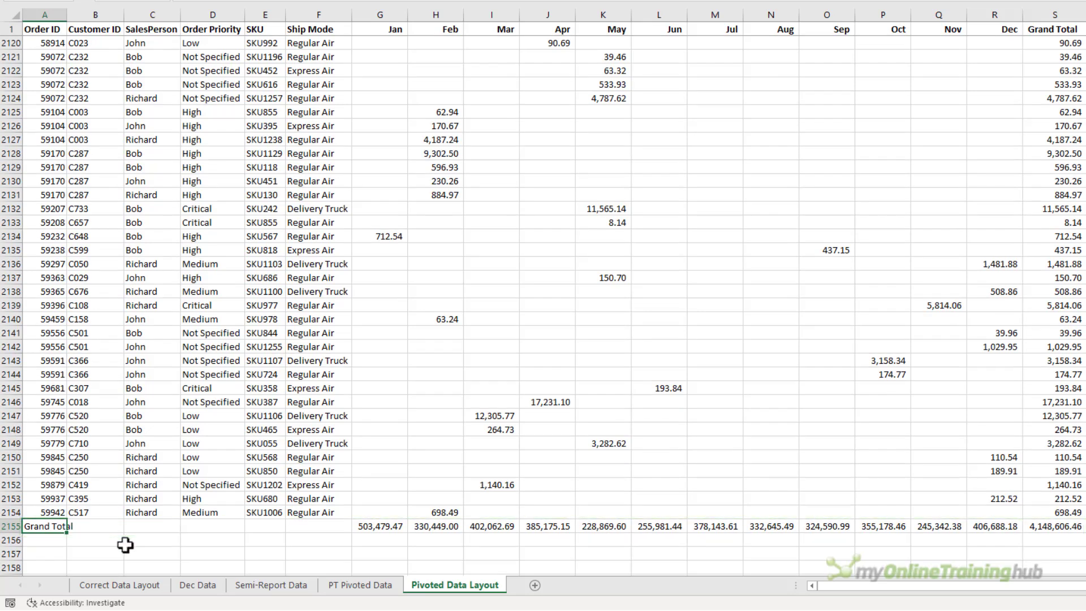
{"action": "key", "text": "ctrl+Home"}
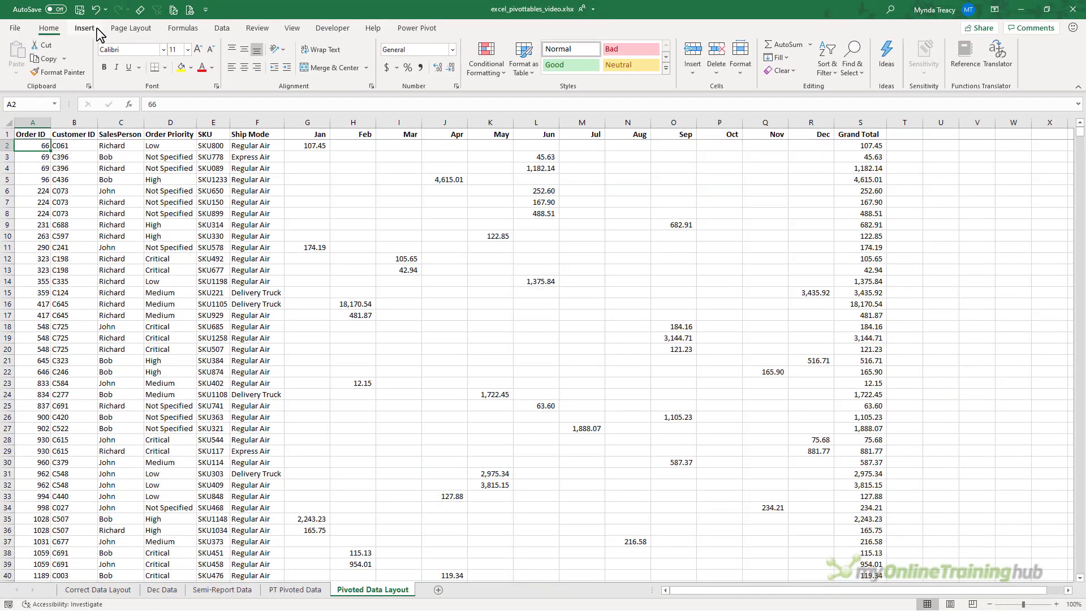
{"action": "left_click", "coordinate": [91, 30]}
{"action": "left_click", "coordinate": [21, 53]}
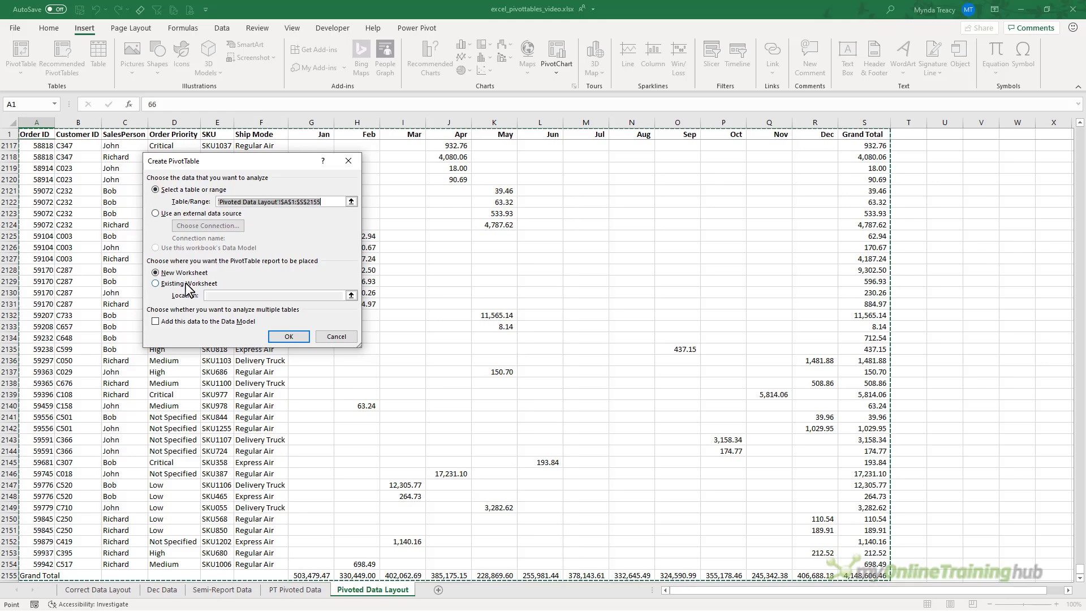
{"action": "left_click", "coordinate": [187, 284]}
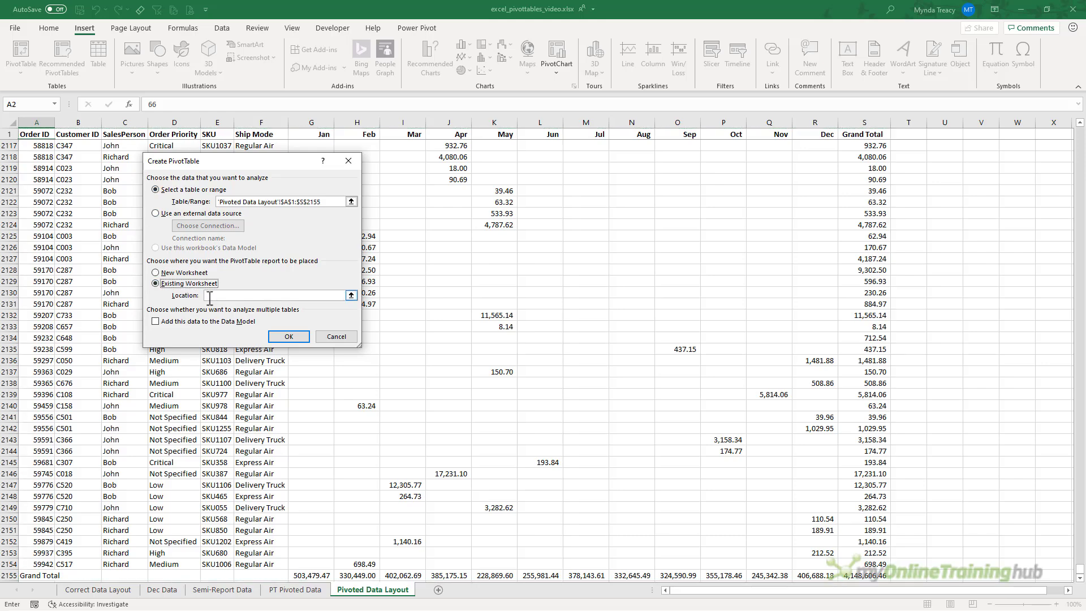
{"action": "left_click", "coordinate": [285, 590]}
{"action": "left_click", "coordinate": [67, 146]}
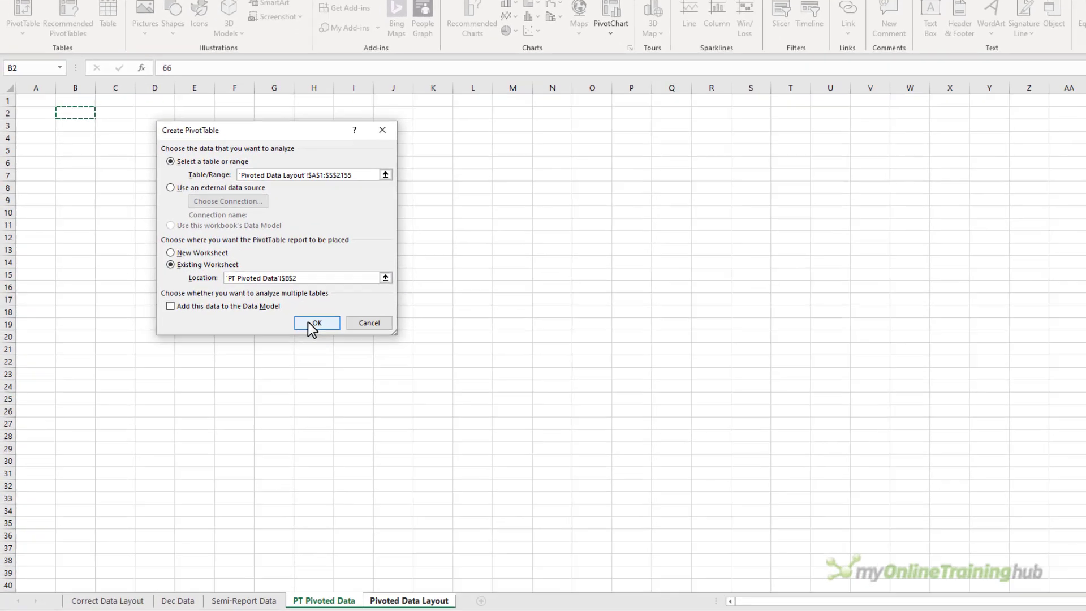
{"action": "left_click", "coordinate": [314, 323]}
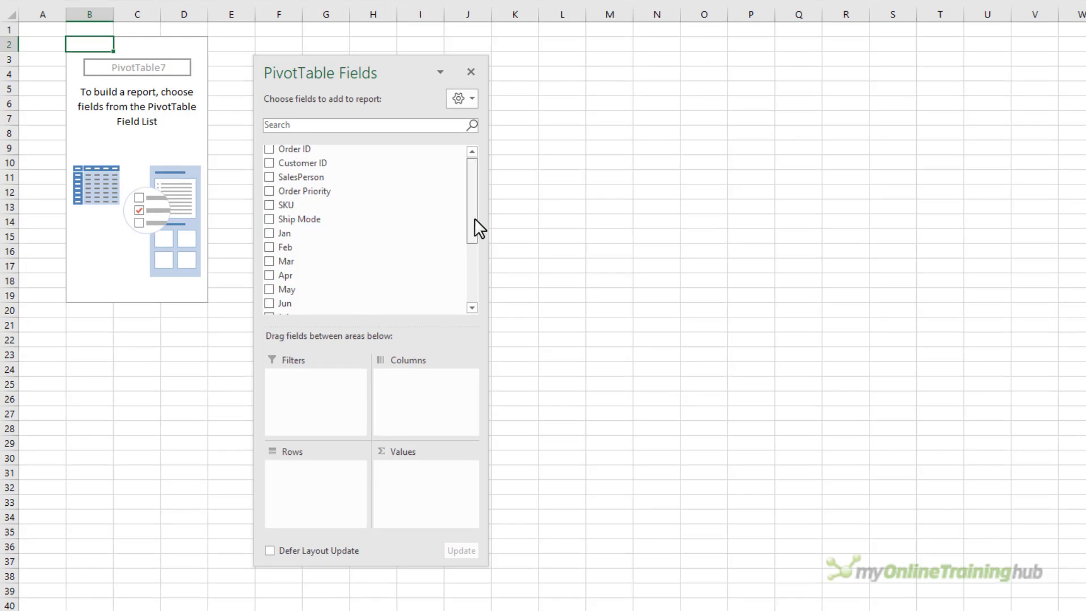
{"action": "left_click_drag", "start_coordinate": [474, 218], "coordinate": [466, 269]}
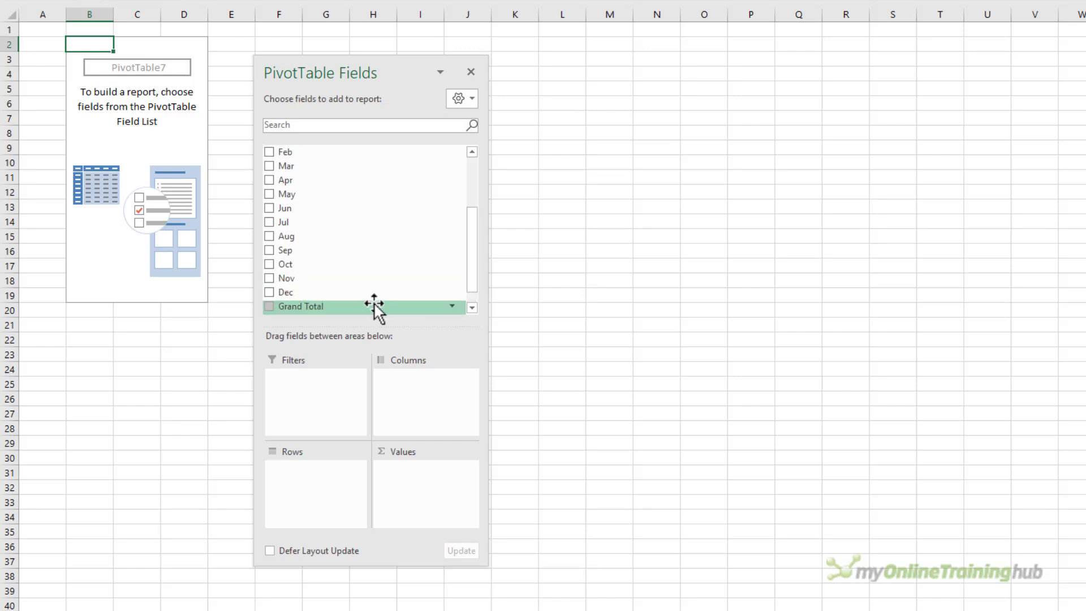
Step: Add SalesPerson to the PivotTable's rows and the Jan through Jun fields to its values
{"action": "scroll", "coordinate": [374, 303], "scroll_direction": "up", "scroll_amount": 3}
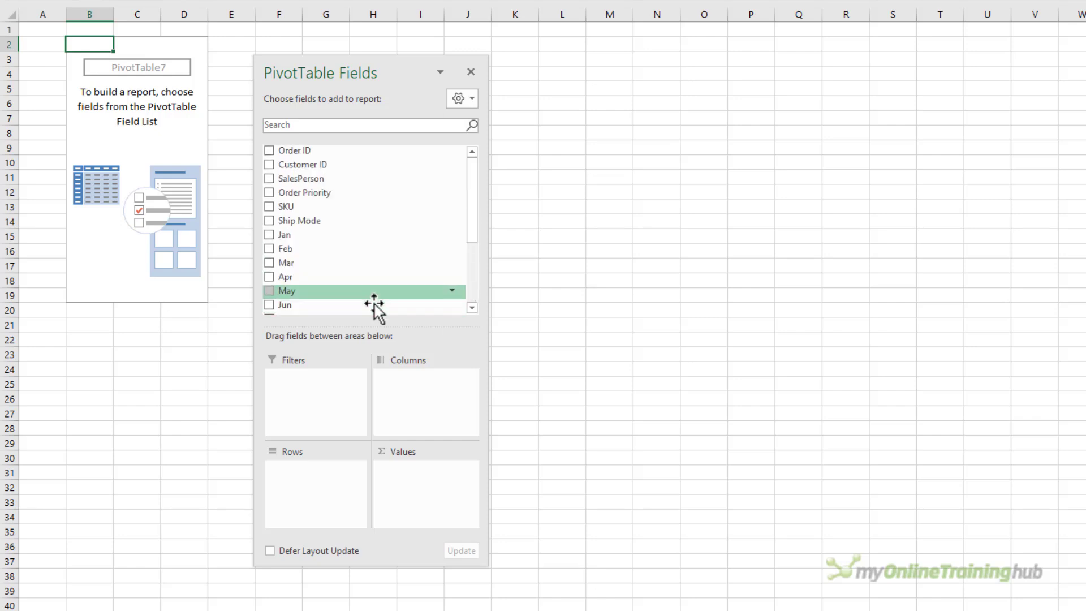
{"action": "left_click", "coordinate": [268, 180]}
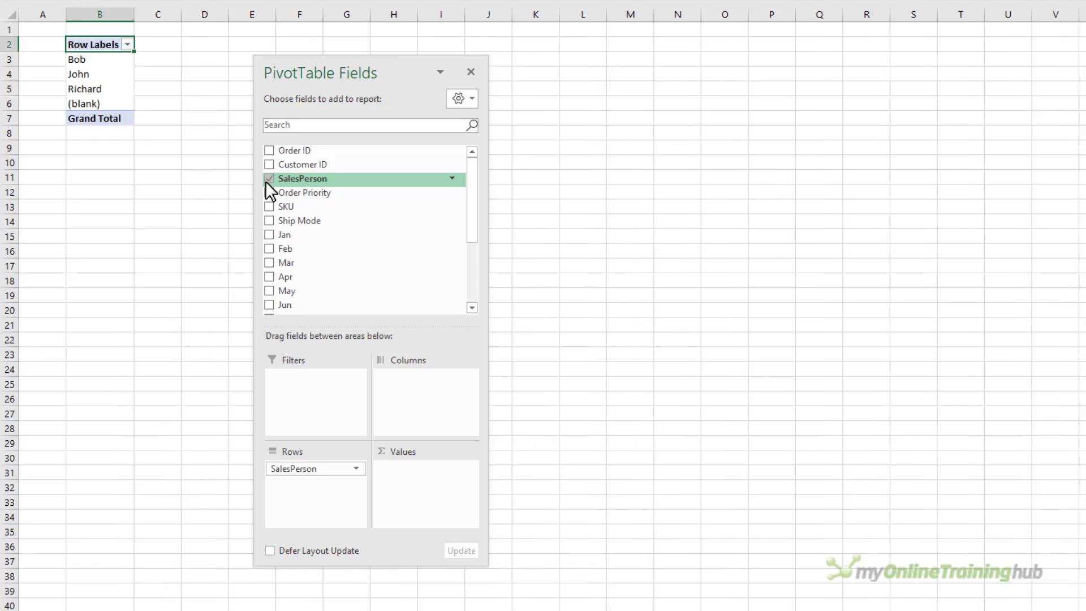
{"action": "left_click", "coordinate": [267, 235]}
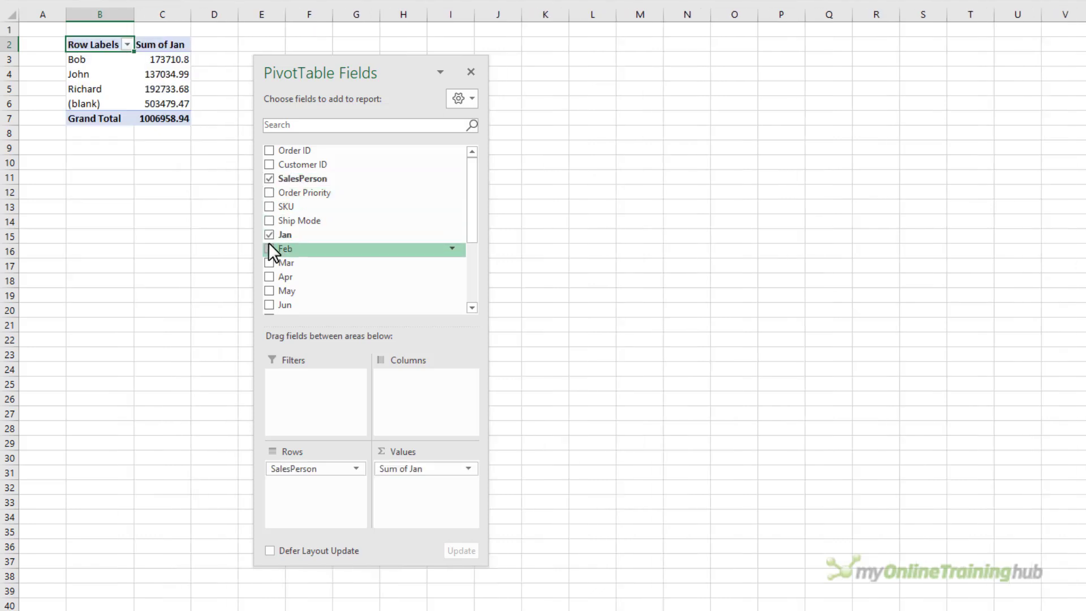
{"action": "left_click", "coordinate": [270, 248]}
{"action": "left_click", "coordinate": [269, 262]}
{"action": "left_click", "coordinate": [269, 277]}
{"action": "left_click", "coordinate": [269, 291]}
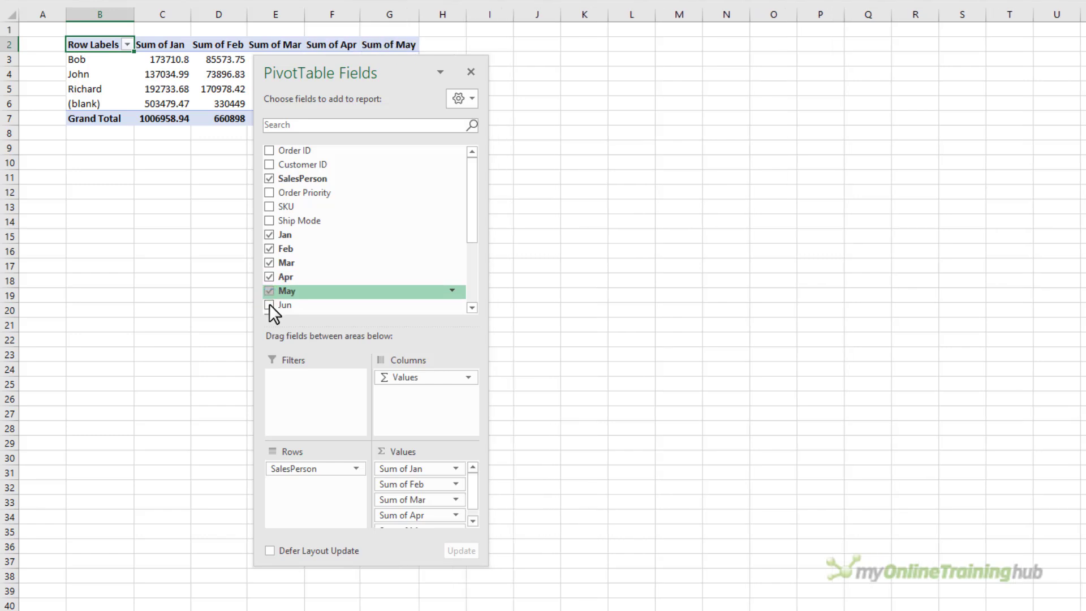
{"action": "left_click", "coordinate": [269, 305]}
Step: Add the Jul through Dec and Grand Total fields to the PivotTable's values
{"action": "scroll", "coordinate": [269, 302], "scroll_direction": "down", "scroll_amount": 3}
{"action": "left_click", "coordinate": [268, 204]}
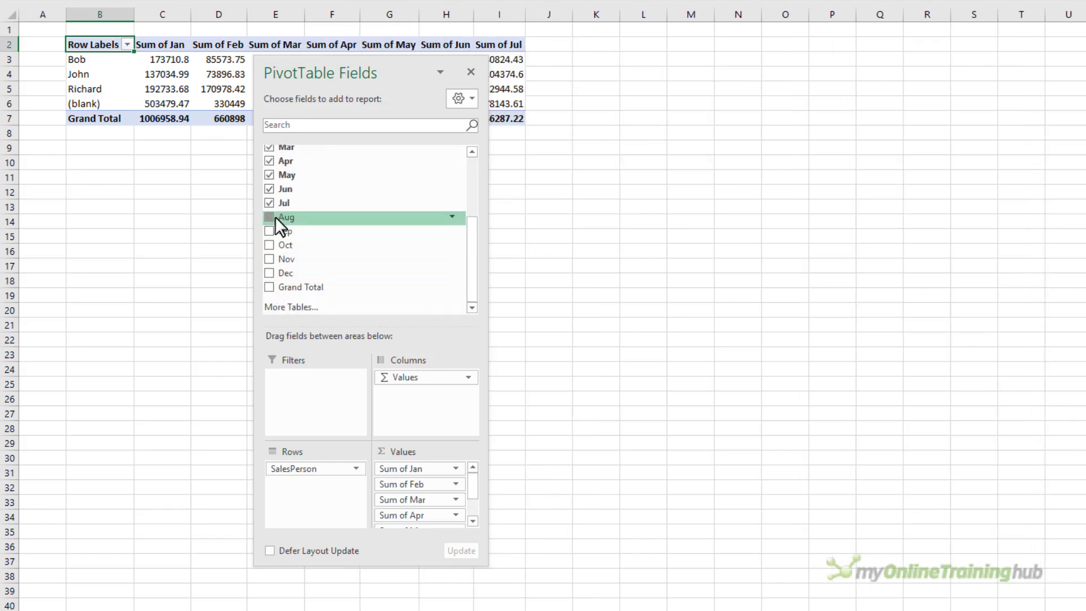
{"action": "left_click", "coordinate": [270, 217]}
{"action": "left_click", "coordinate": [270, 231]}
{"action": "left_click", "coordinate": [270, 245]}
{"action": "left_click", "coordinate": [270, 259]}
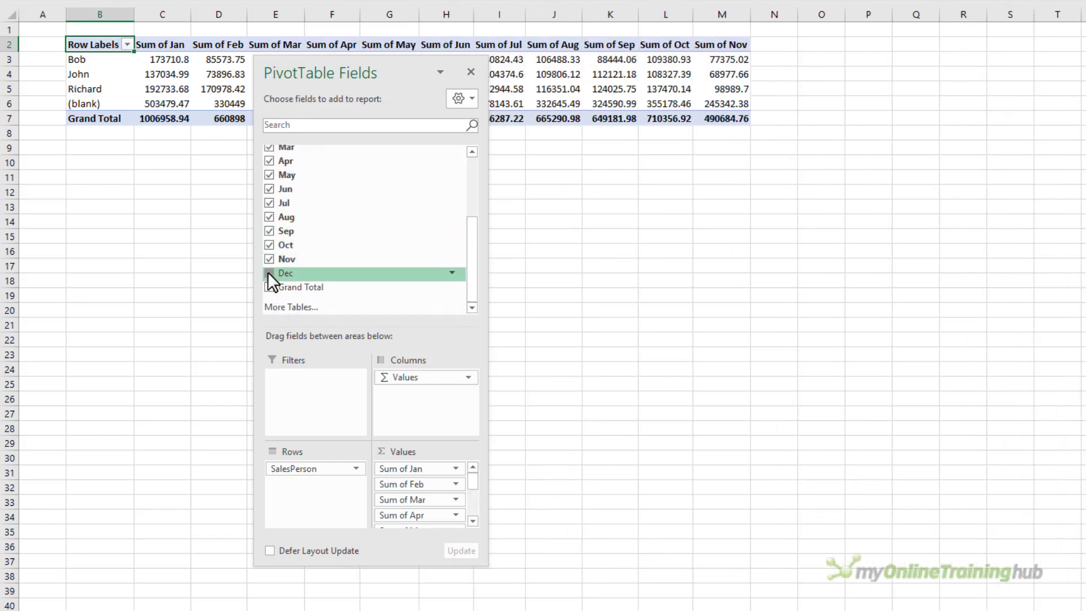
{"action": "left_click", "coordinate": [270, 273]}
{"action": "left_click_drag", "start_coordinate": [347, 72], "coordinate": [349, 152]}
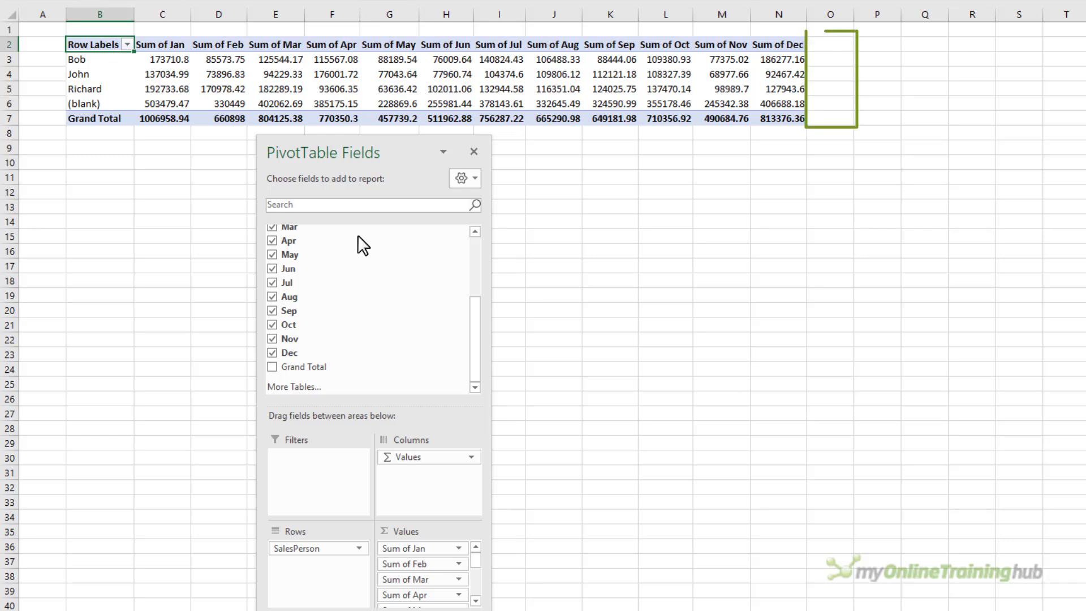
{"action": "left_click", "coordinate": [272, 368]}
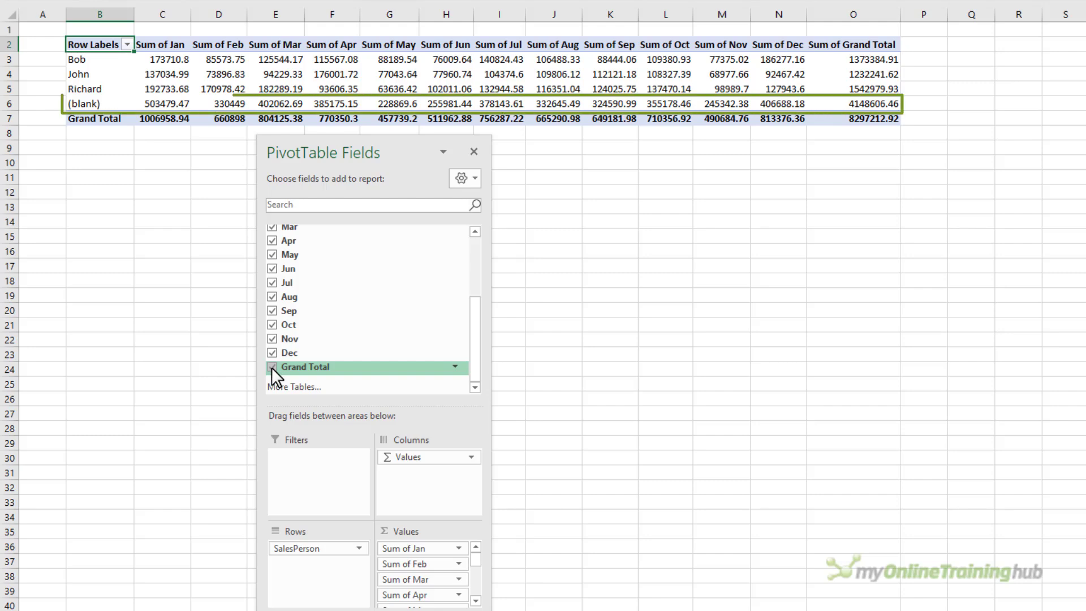
Step: Trace the (blank) row's Jan value to the Grand Total row 2155 on the Pivoted Data Layout worksheet
{"action": "left_click", "coordinate": [172, 102]}
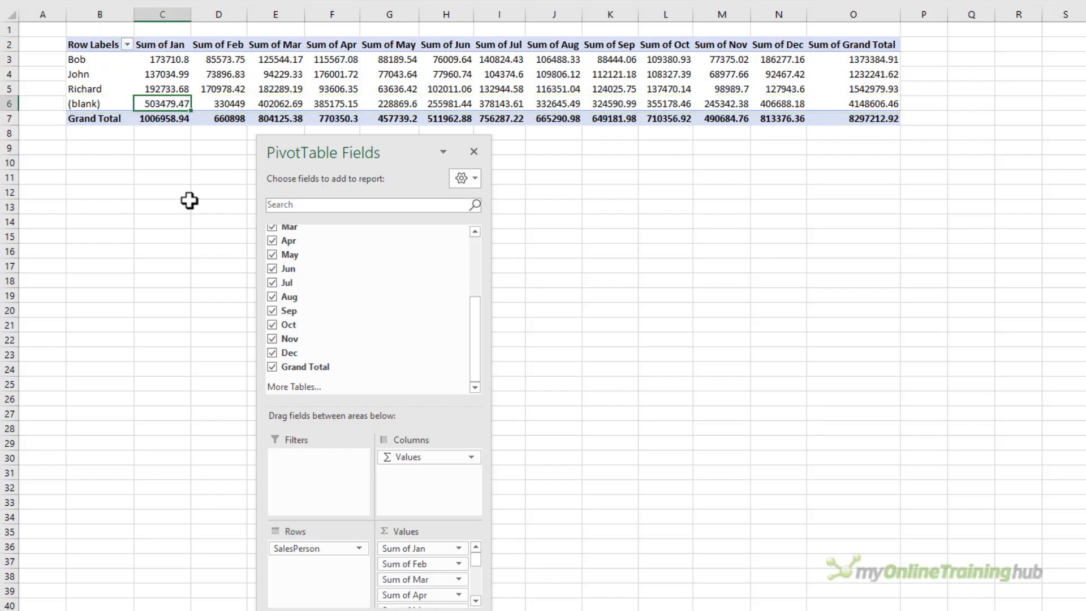
{"action": "left_click_drag", "start_coordinate": [323, 154], "coordinate": [328, 94]}
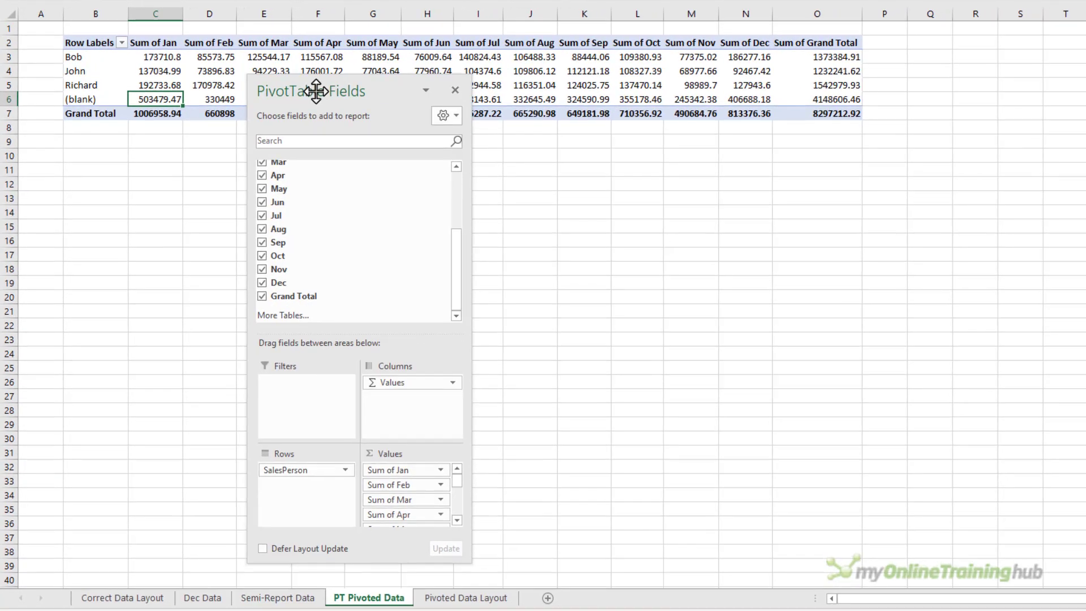
{"action": "left_click", "coordinate": [437, 597]}
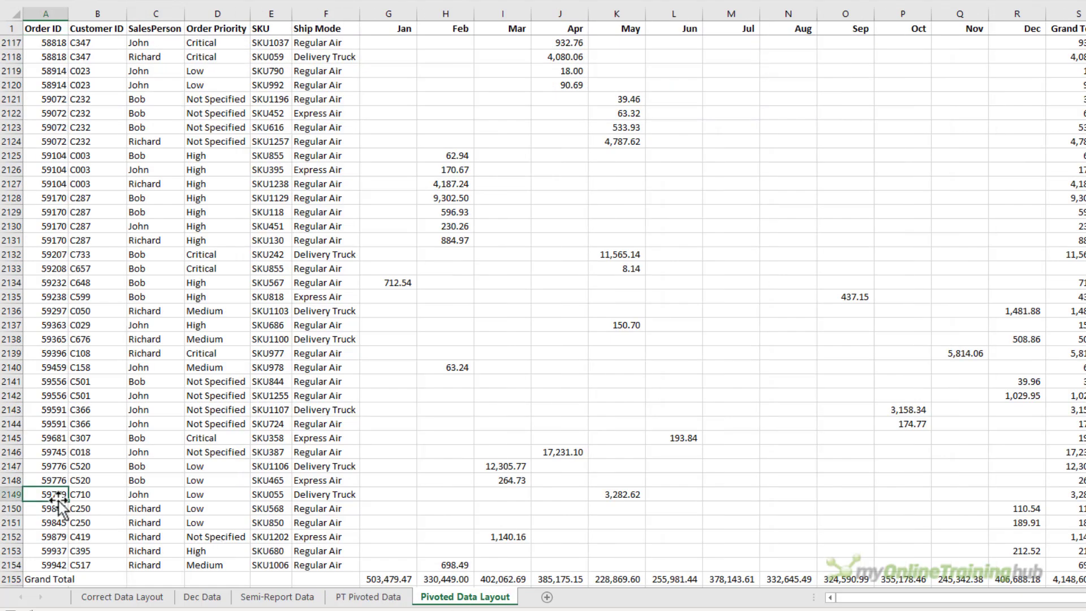
{"action": "key", "text": "ctrl+Down"}
{"action": "scroll", "coordinate": [59, 502], "scroll_direction": "down", "scroll_amount": 3}
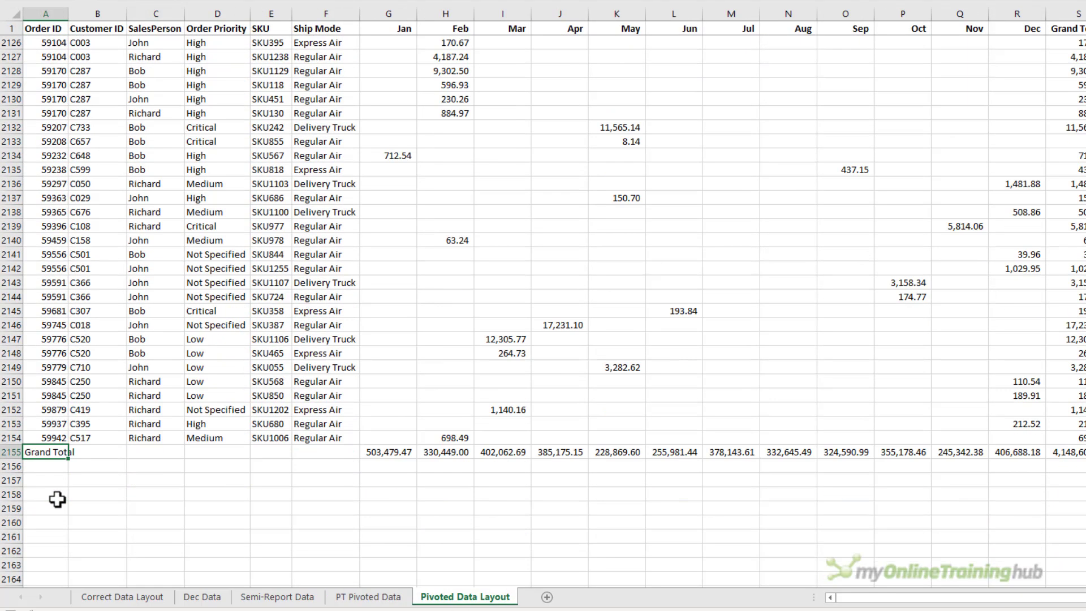
{"action": "left_click", "coordinate": [7, 452]}
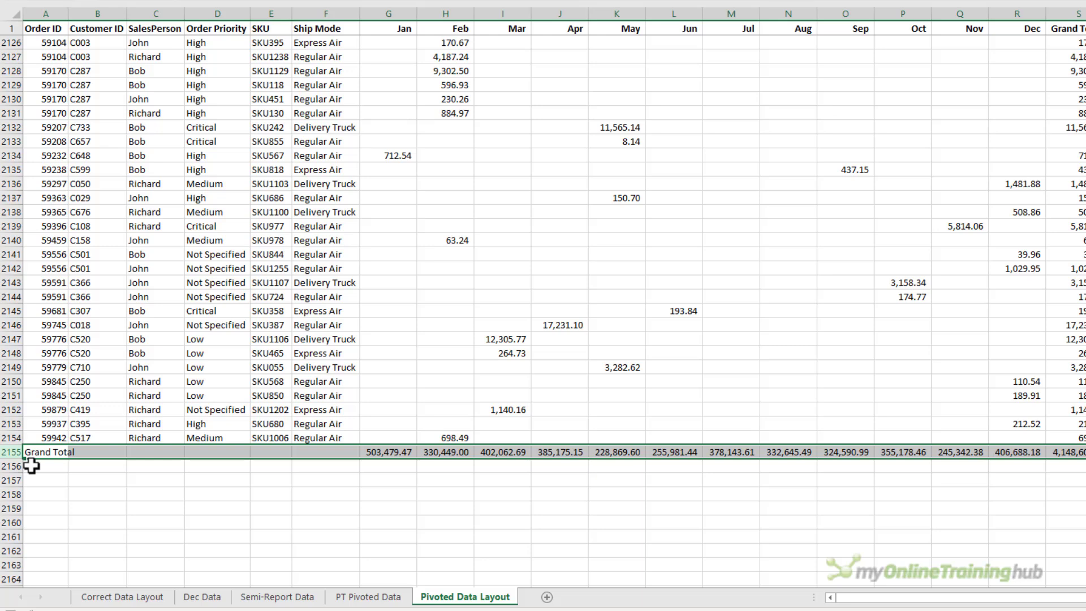
Step: Compare the salespeople's Jan values with the (blank) and Grand Total rows on the PT Pivoted Data worksheet
{"action": "left_click", "coordinate": [368, 597]}
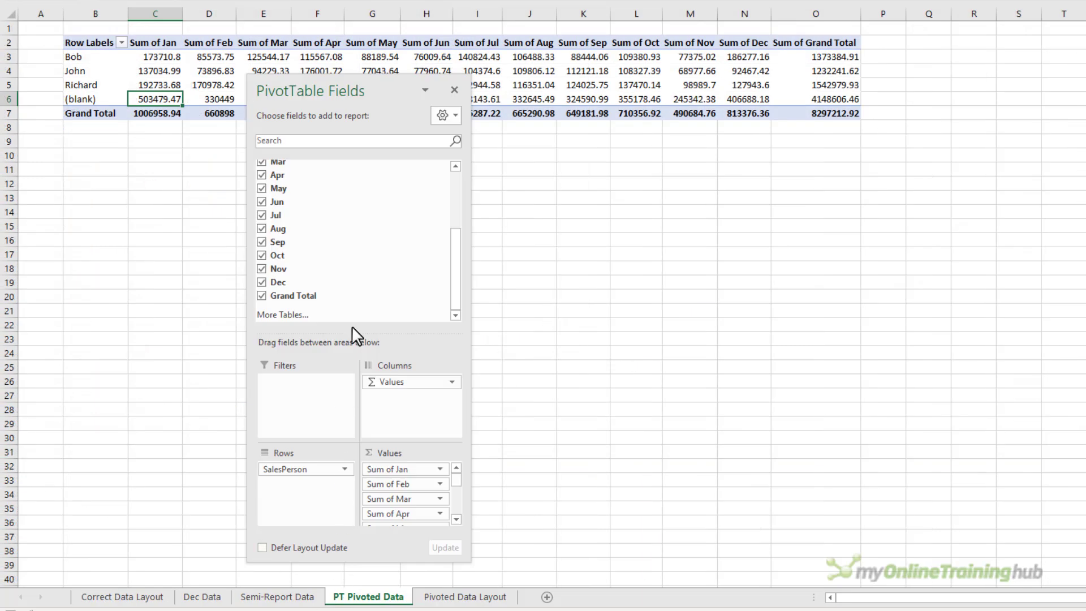
{"action": "left_click_drag", "start_coordinate": [366, 88], "coordinate": [369, 152]}
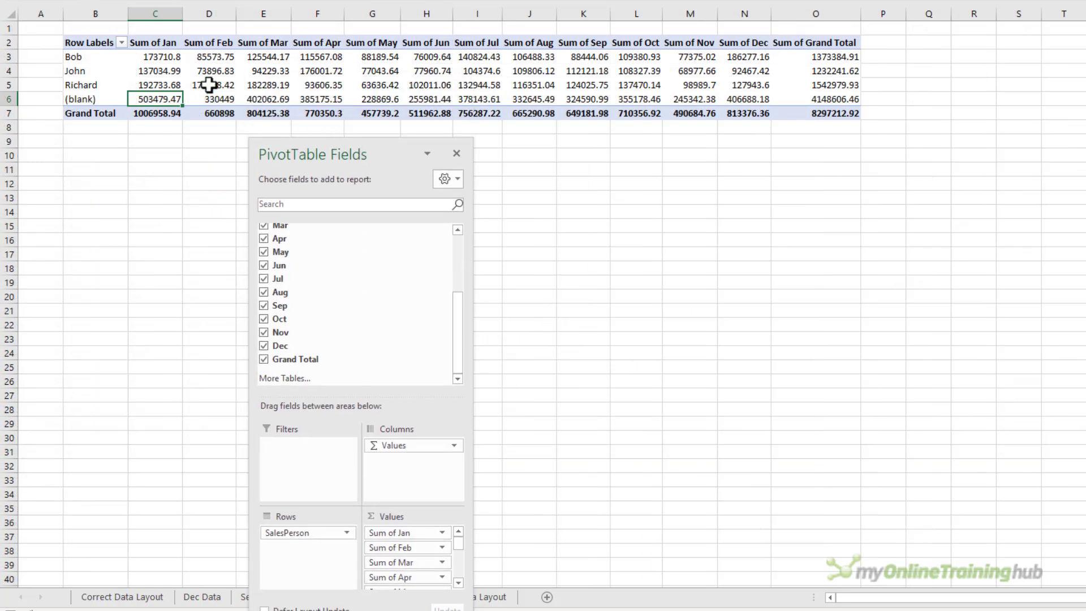
{"action": "left_click_drag", "start_coordinate": [145, 59], "coordinate": [148, 82]}
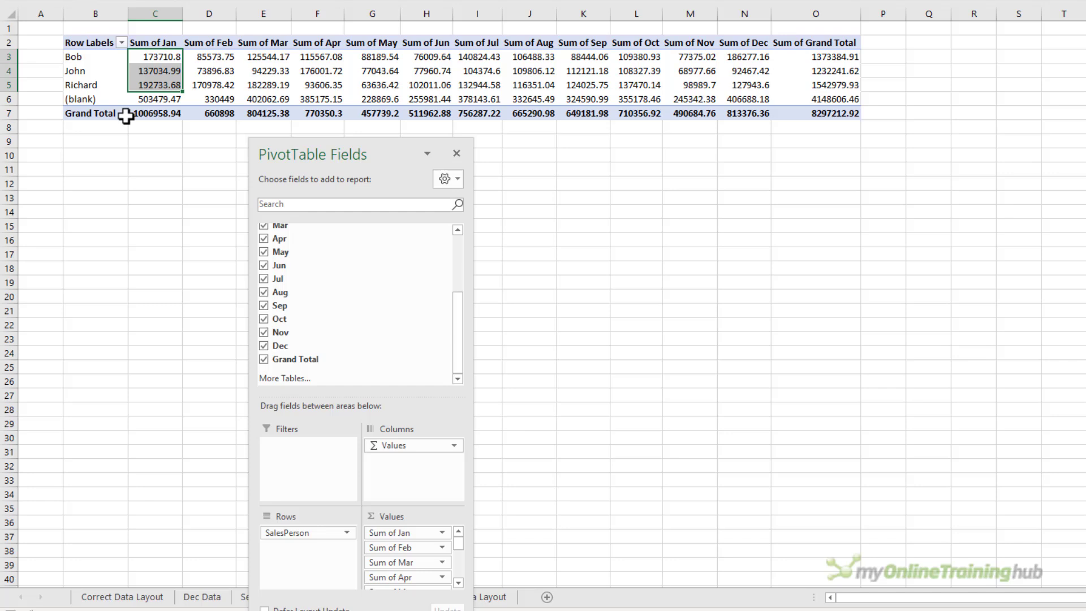
{"action": "left_click", "coordinate": [150, 101]}
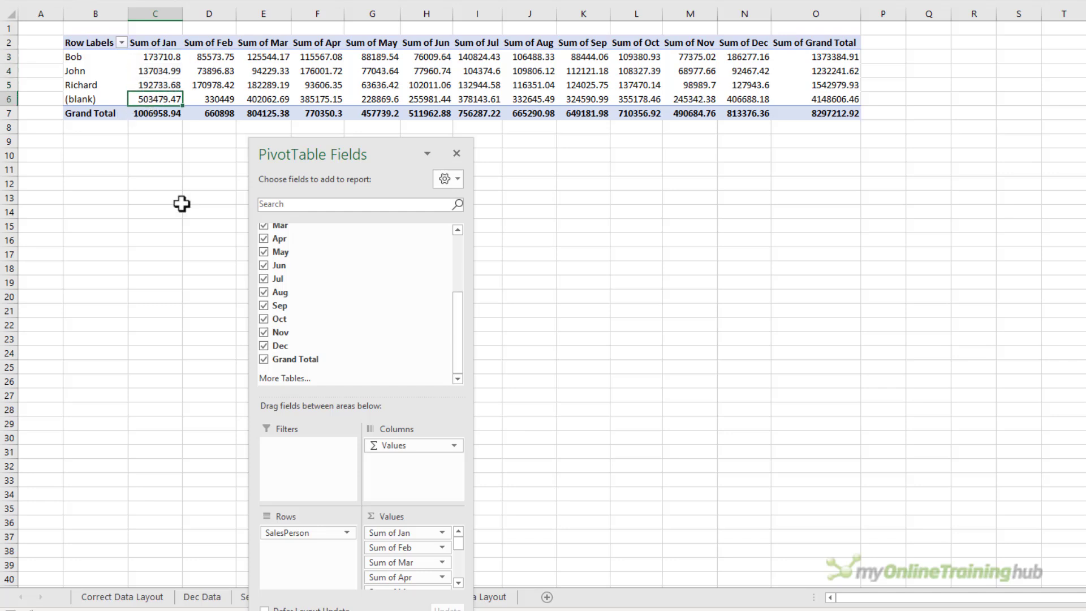
{"action": "left_click", "coordinate": [158, 113]}
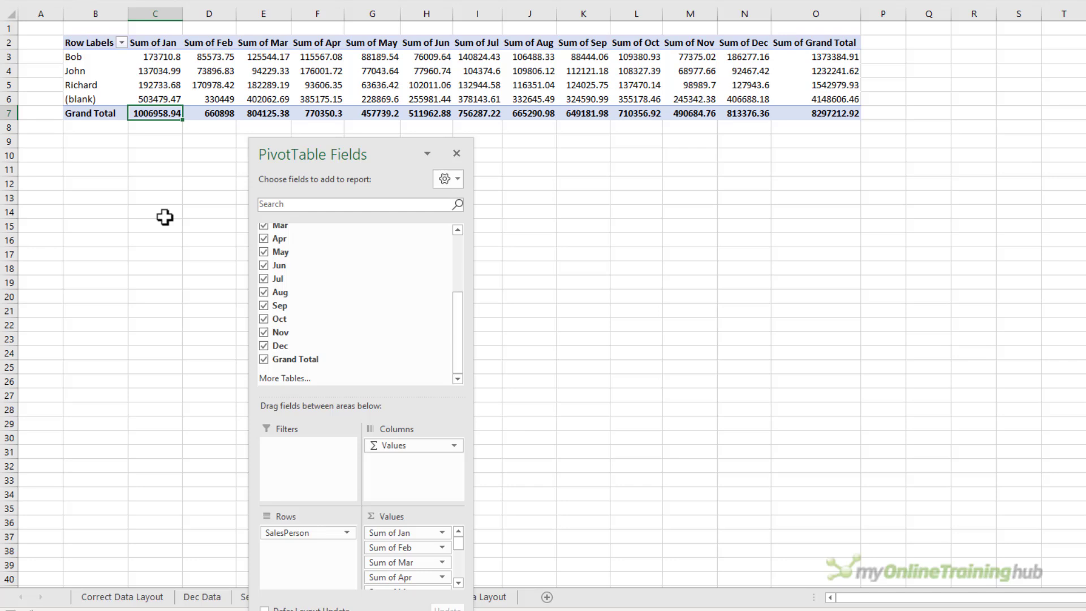
Step: Trace the (blank) row label to the empty SalesPerson cell C2155 on the Pivoted Data Layout worksheet
{"action": "left_click", "coordinate": [95, 98]}
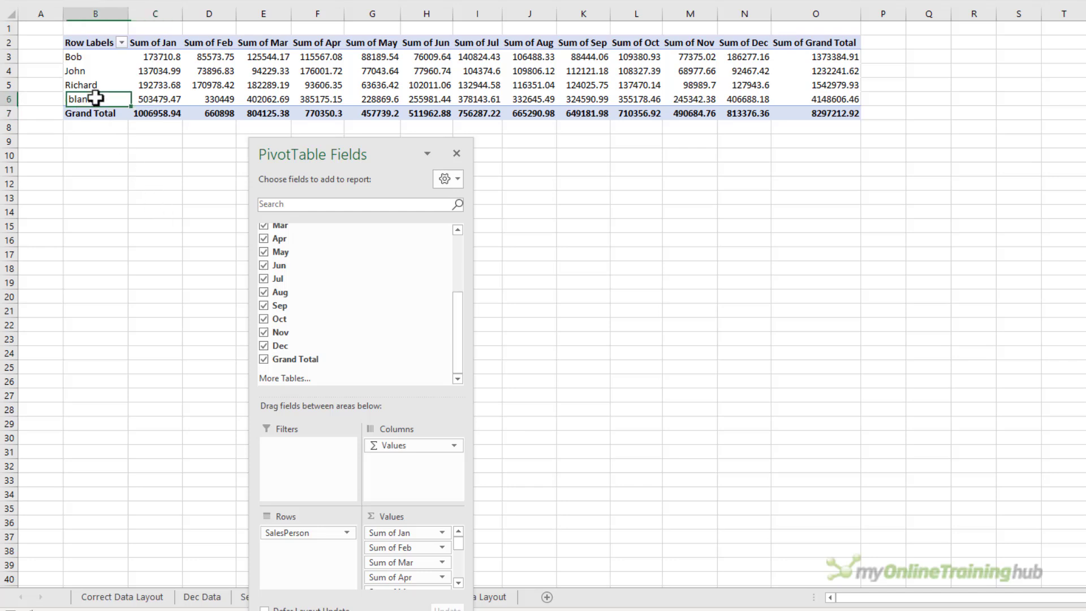
{"action": "key", "text": "ctrl+Page_Down"}
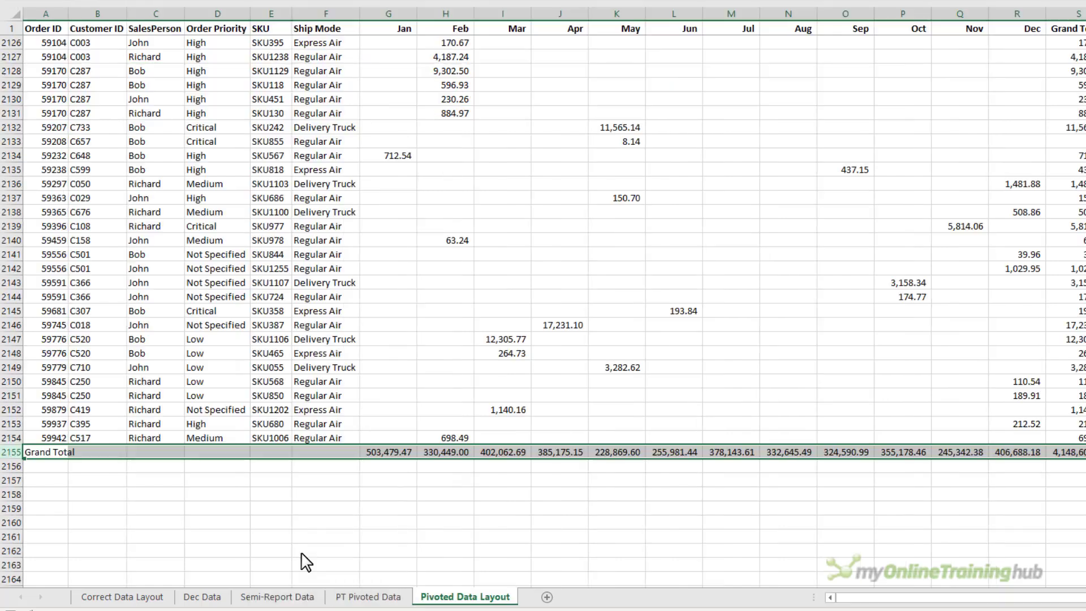
{"action": "left_click", "coordinate": [151, 454]}
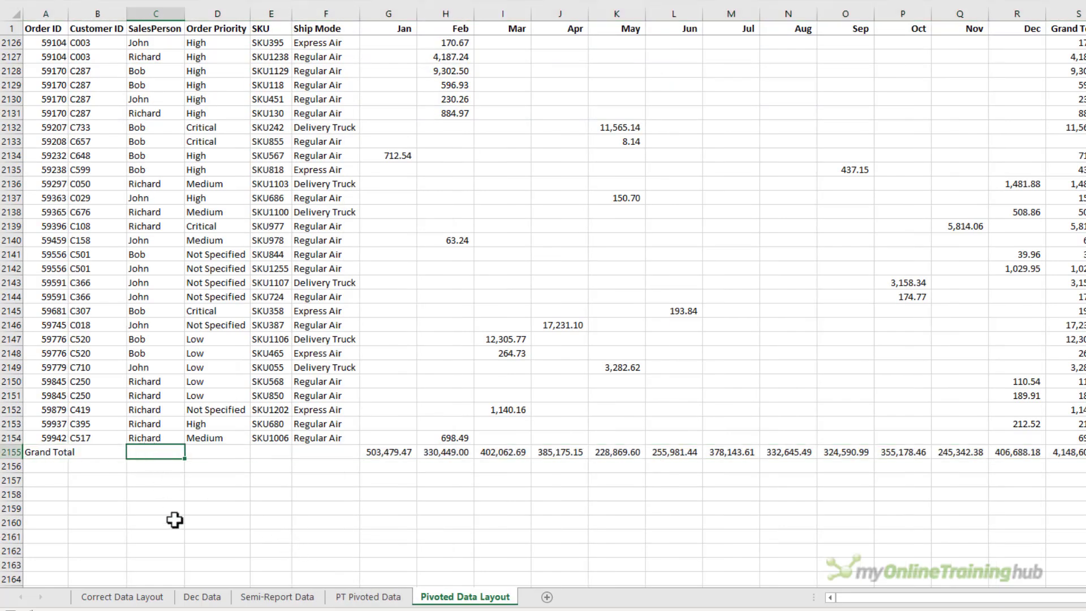
Step: Summarize the Jan, Feb and Mar value fields by Average in the PT Pivoted Data PivotTable
{"action": "left_click", "coordinate": [362, 598]}
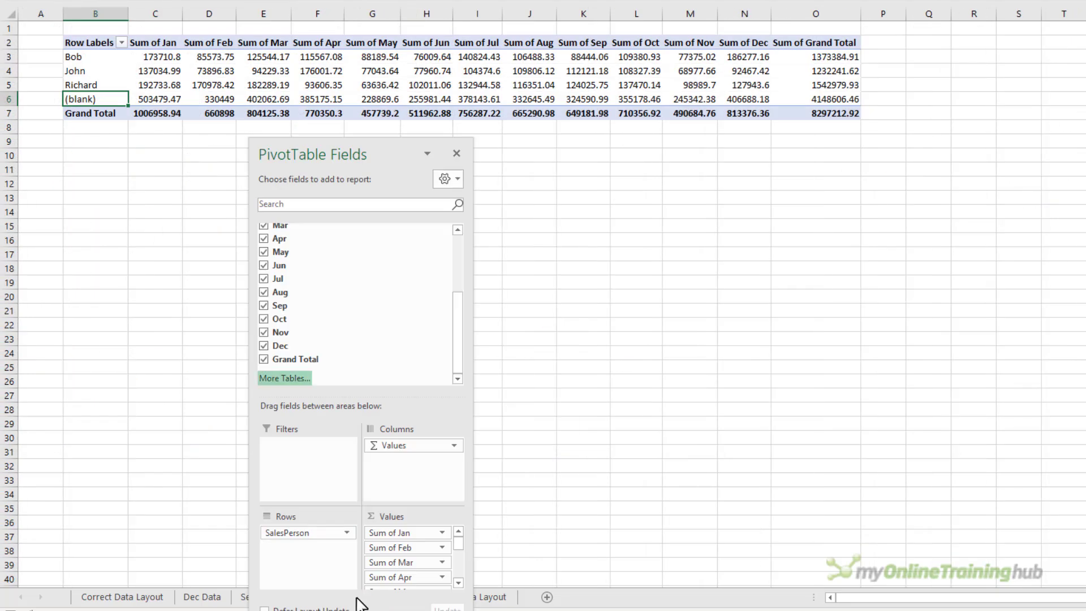
{"action": "left_click", "coordinate": [170, 71]}
{"action": "right_click", "coordinate": [170, 71]}
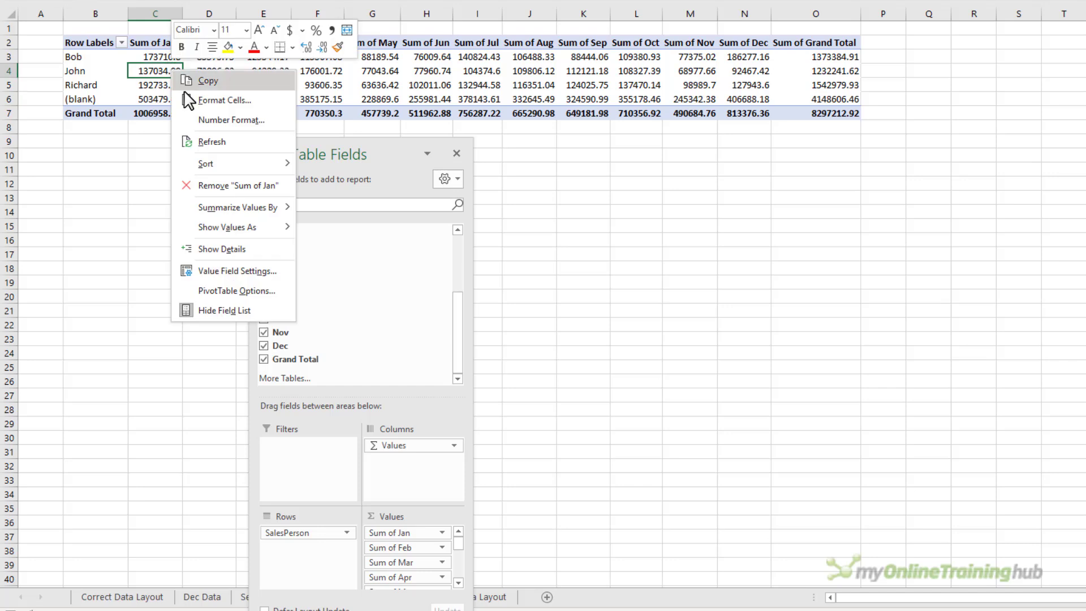
{"action": "mouse_move", "coordinate": [255, 207]}
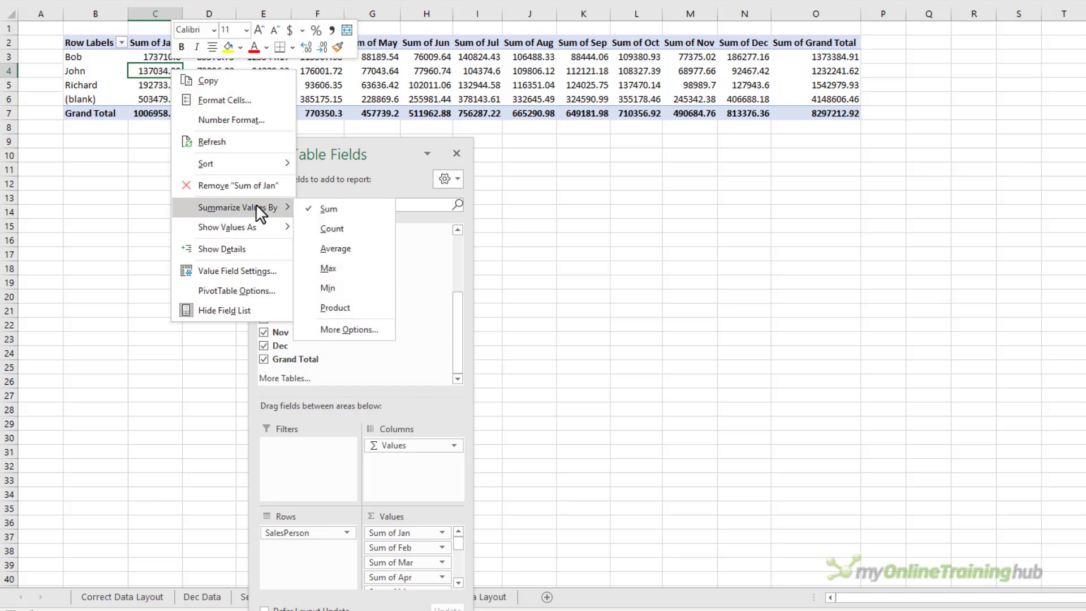
{"action": "left_click", "coordinate": [364, 250]}
{"action": "right_click", "coordinate": [232, 67]}
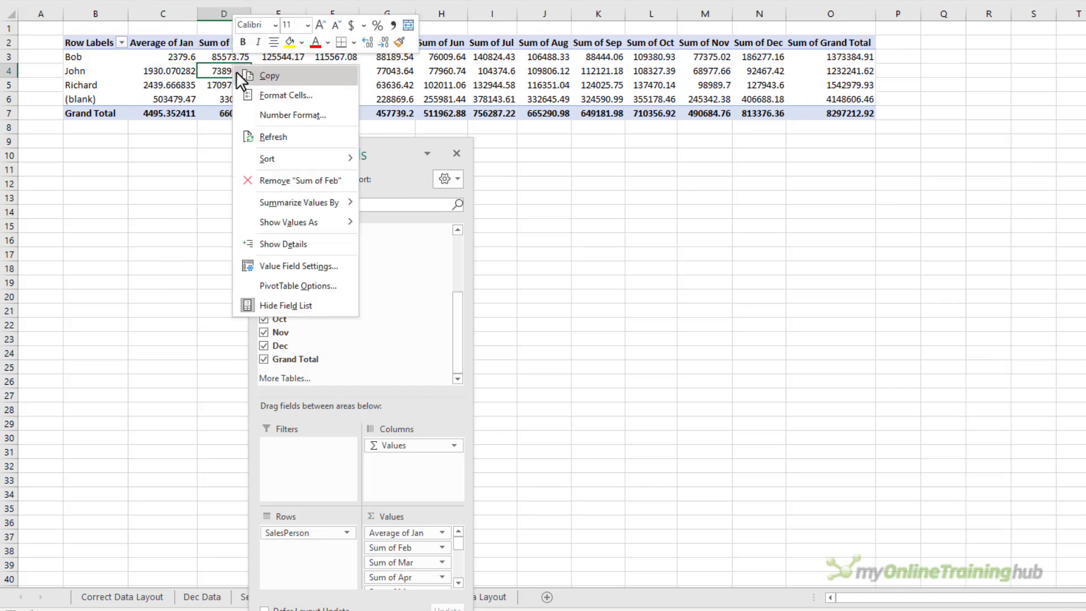
{"action": "mouse_move", "coordinate": [331, 204]}
{"action": "left_click", "coordinate": [383, 244]}
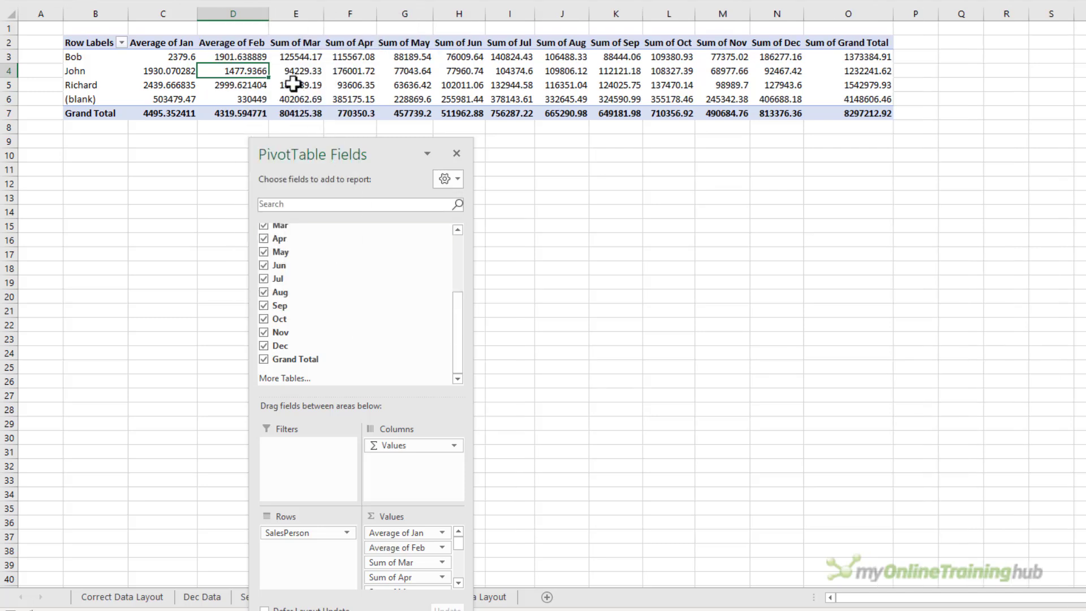
{"action": "right_click", "coordinate": [295, 85]}
{"action": "mouse_move", "coordinate": [380, 226]}
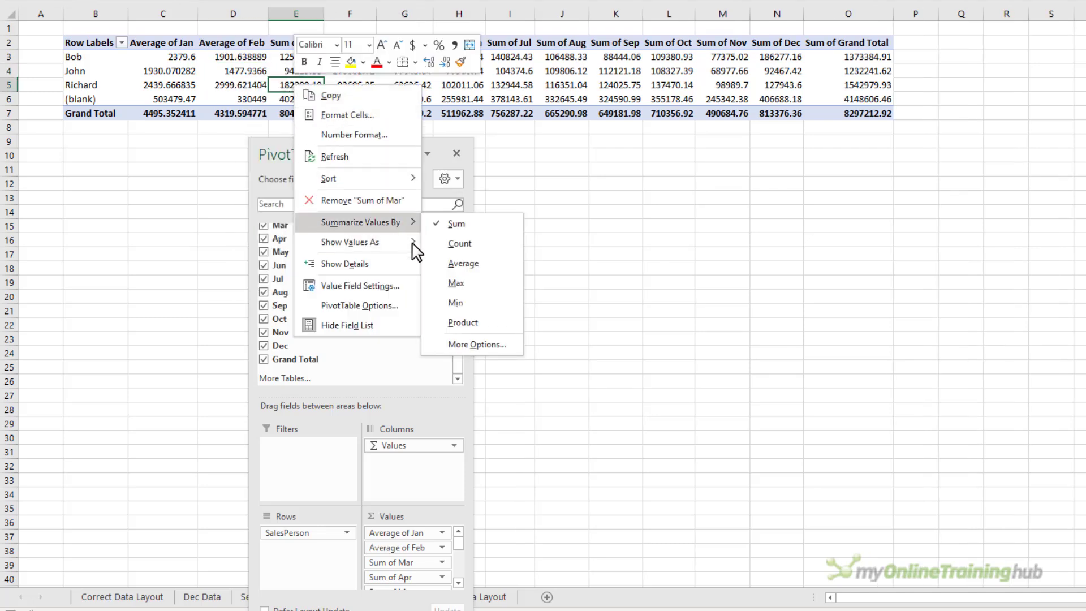
{"action": "left_click", "coordinate": [443, 262]}
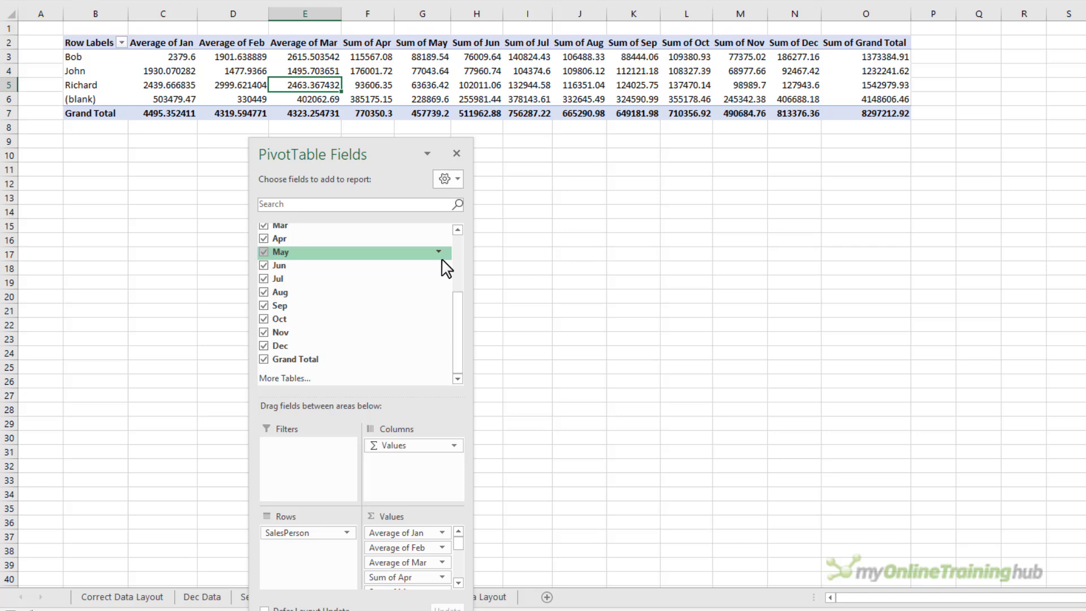
{"action": "left_click", "coordinate": [853, 71]}
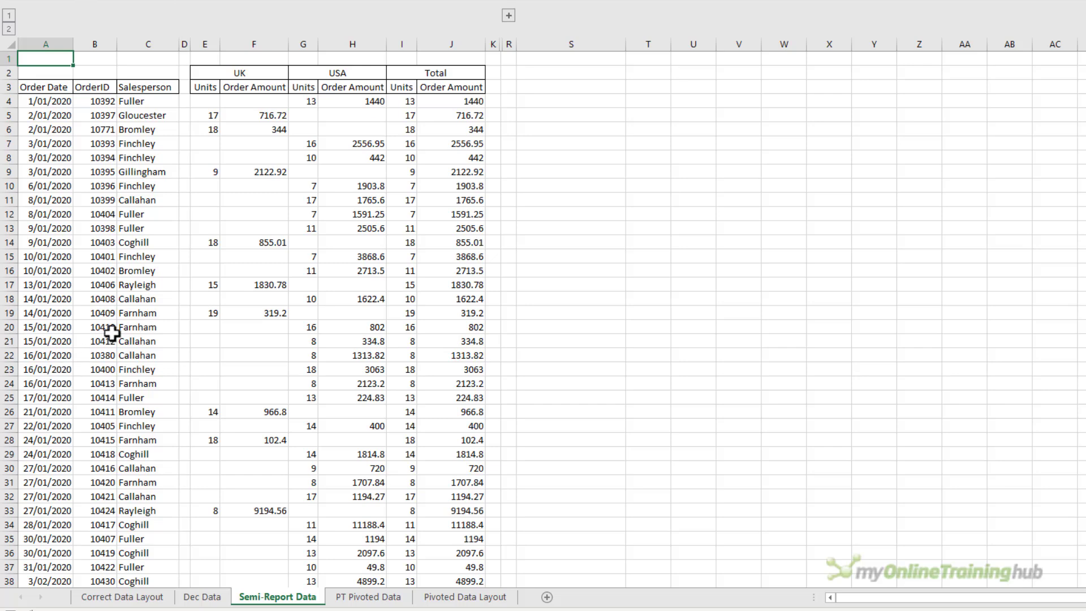
Step: Expand the Correct Layout columns on Semi-Report Data and create a blank PivotTable from L3:Q402 at S2 of that worksheet
{"action": "left_click", "coordinate": [508, 16]}
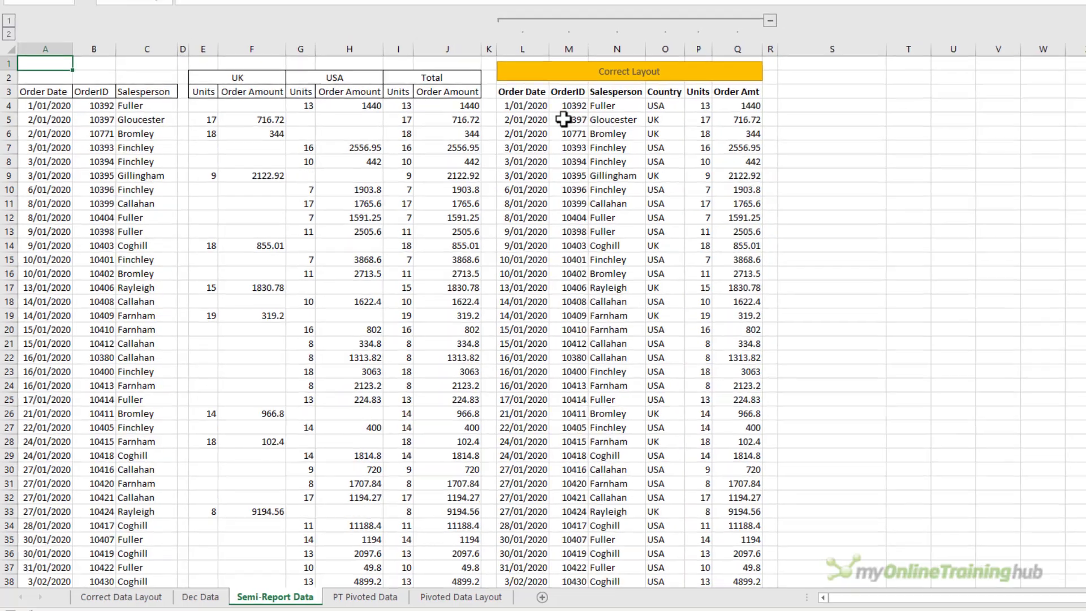
{"action": "left_click", "coordinate": [563, 118]}
{"action": "left_click", "coordinate": [89, 8]}
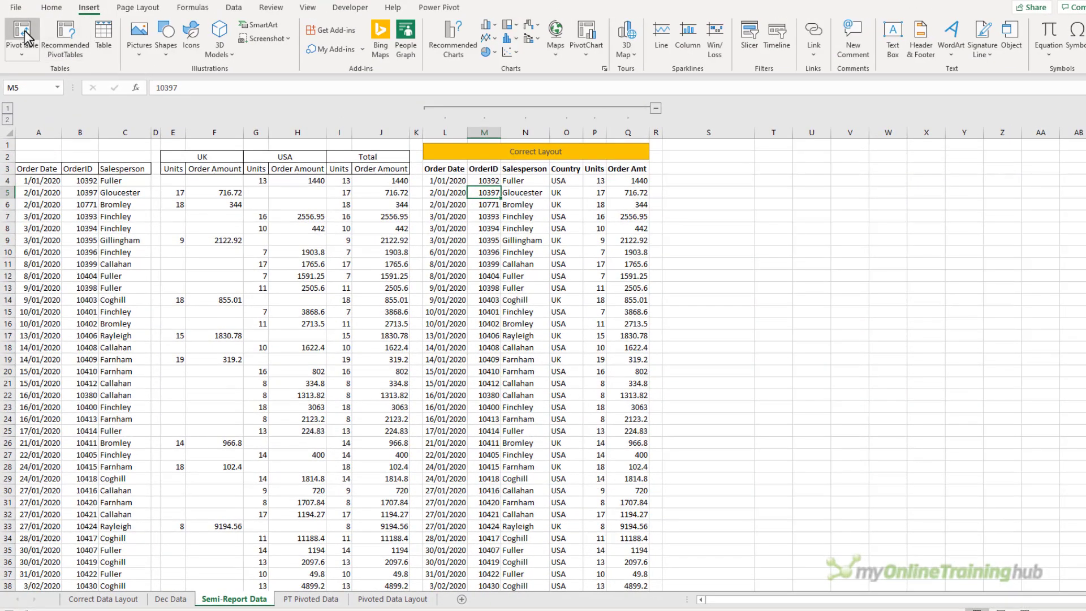
{"action": "left_click", "coordinate": [24, 38]}
{"action": "left_click", "coordinate": [175, 276]}
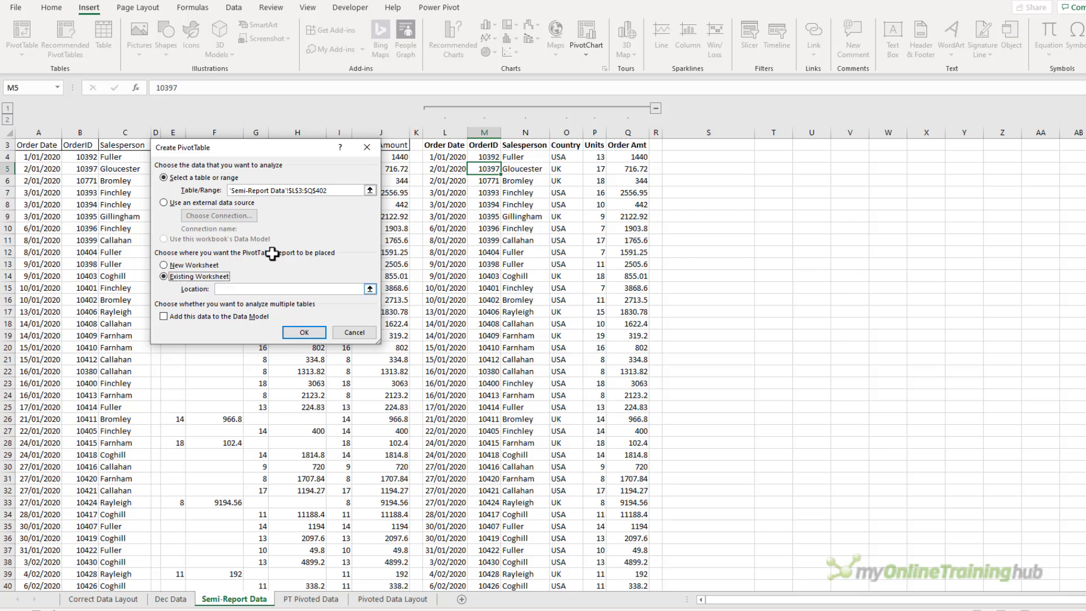
{"action": "scroll", "coordinate": [713, 153], "scroll_direction": "up", "scroll_amount": 1}
{"action": "left_click", "coordinate": [708, 155]}
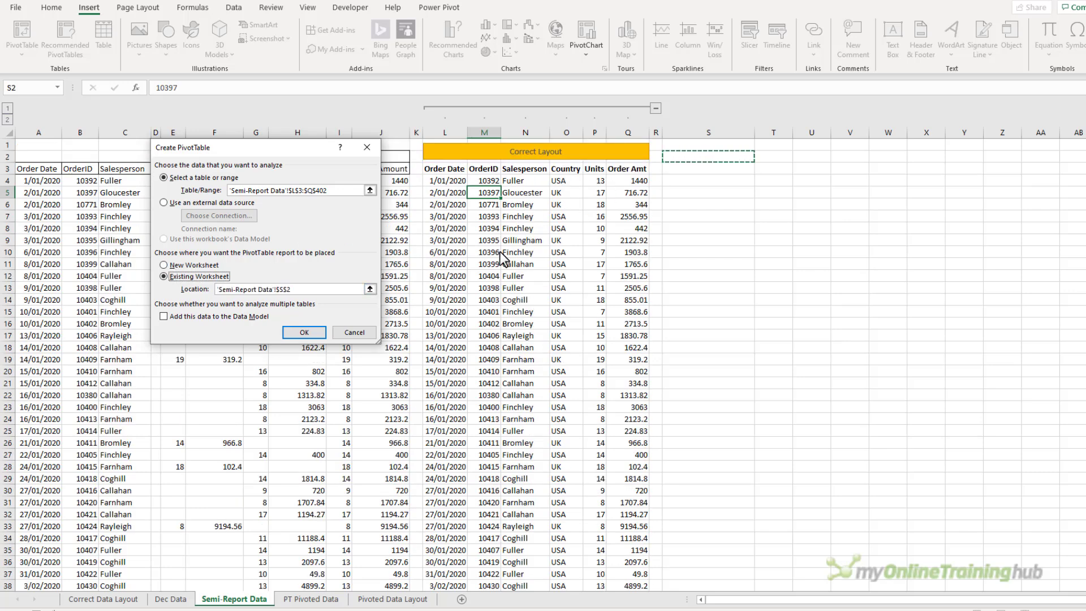
{"action": "left_click", "coordinate": [317, 333]}
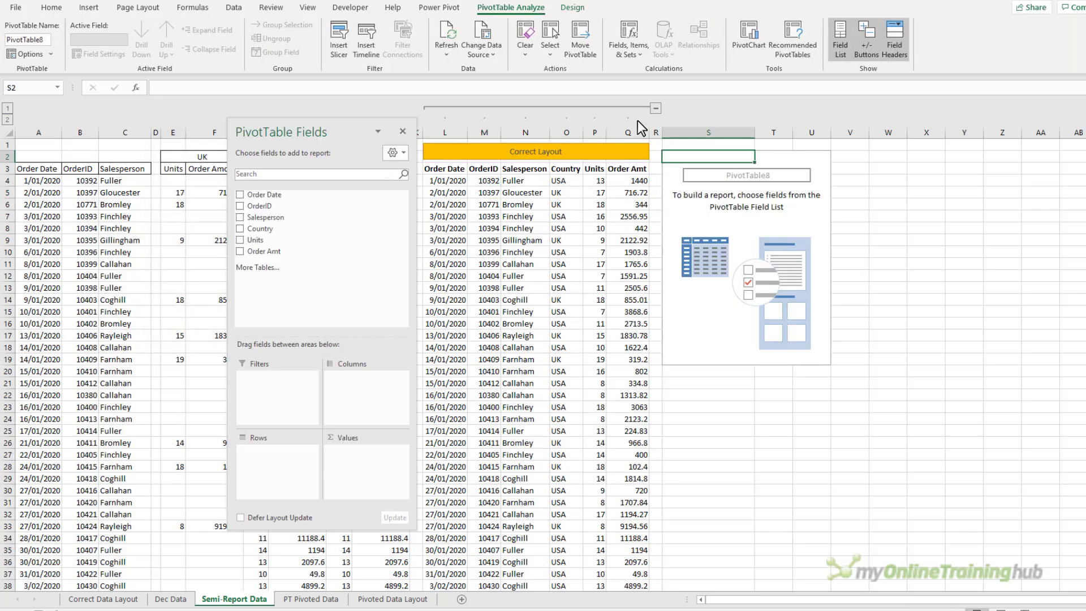
Step: Collapse the grouped Correct Layout columns and move the PivotTable field list over the semi-report data
{"action": "left_click", "coordinate": [656, 107]}
{"action": "left_click_drag", "start_coordinate": [316, 129], "coordinate": [254, 197]}
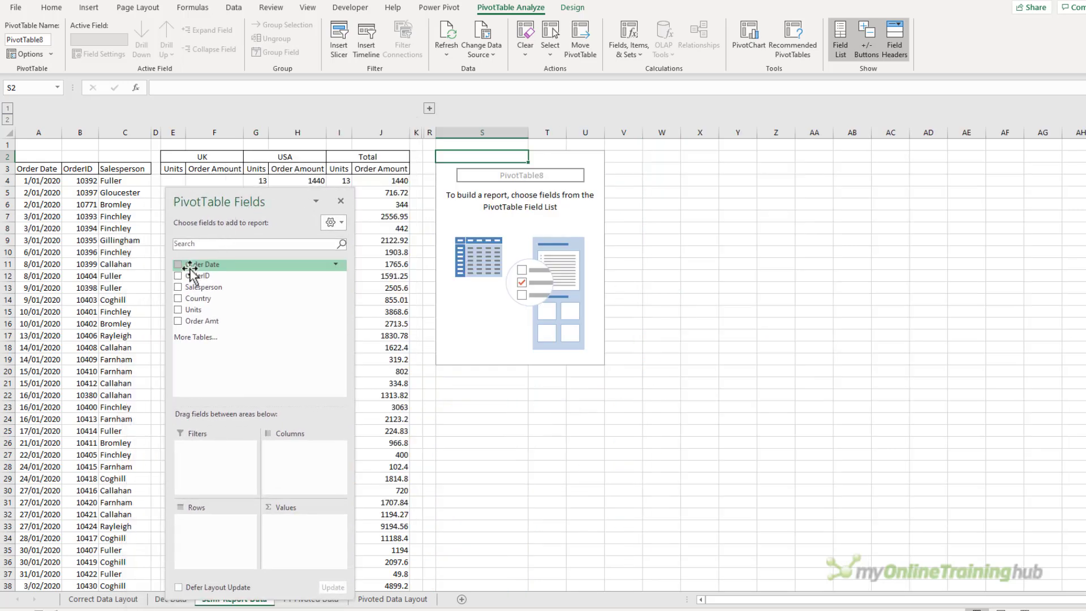
Step: Build the PivotTable with ungrouped Order Date, OrderID and Salesperson as rows, Country as columns, and Units and Order Amt summed as values
{"action": "left_click_drag", "start_coordinate": [191, 271], "coordinate": [198, 540]}
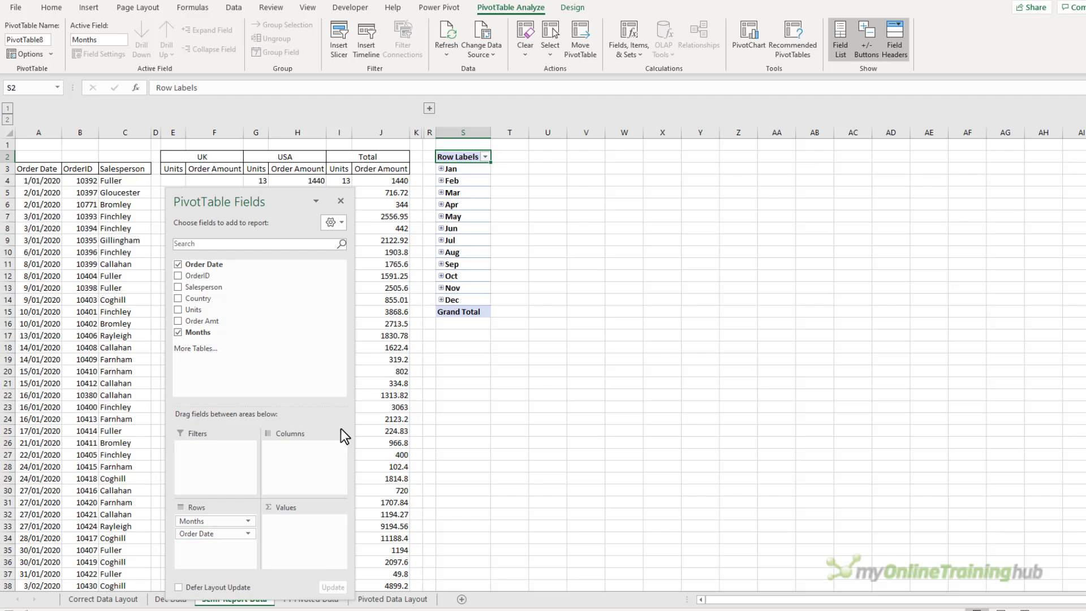
{"action": "key", "text": "ctrl+z"}
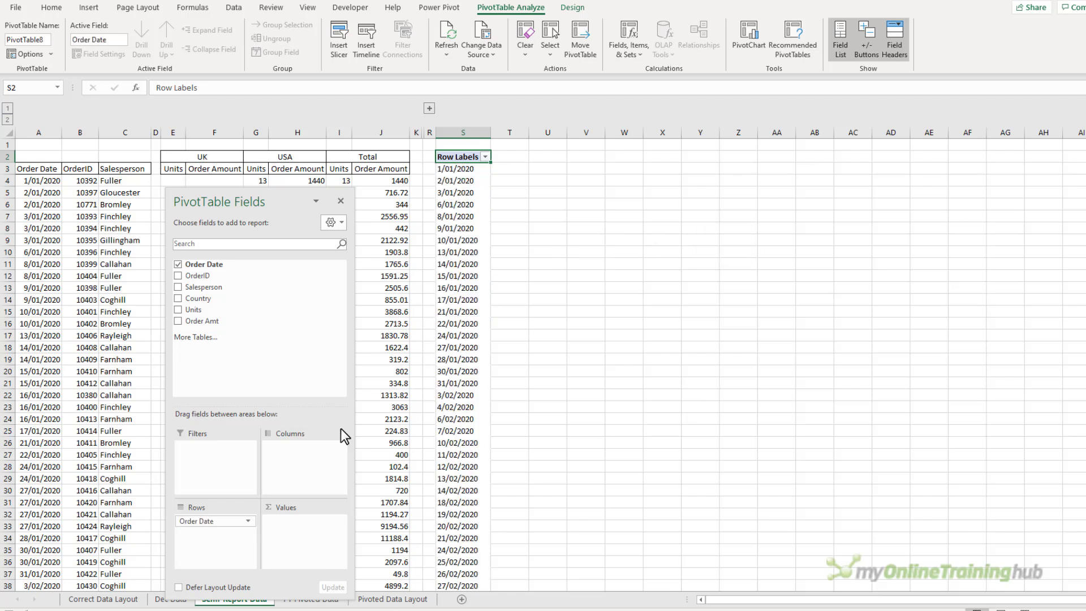
{"action": "left_click_drag", "start_coordinate": [196, 277], "coordinate": [212, 529]}
{"action": "left_click_drag", "start_coordinate": [206, 293], "coordinate": [207, 545]}
{"action": "left_click_drag", "start_coordinate": [201, 298], "coordinate": [306, 448]}
{"action": "left_click", "coordinate": [177, 310]}
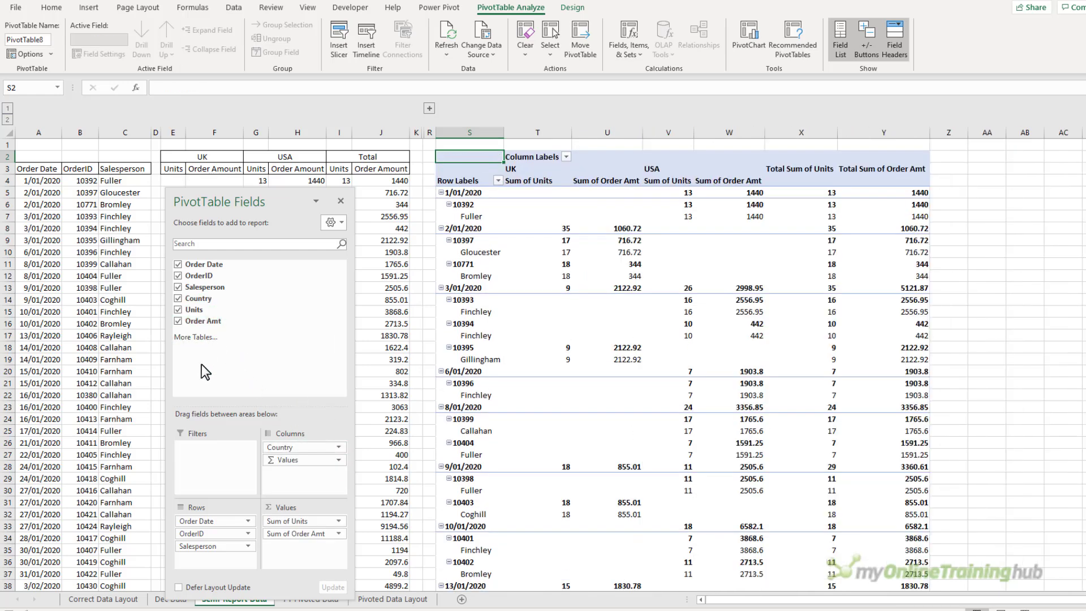
Step: Show the PivotTable in tabular form and turn off all its subtotals
{"action": "left_click", "coordinate": [475, 195]}
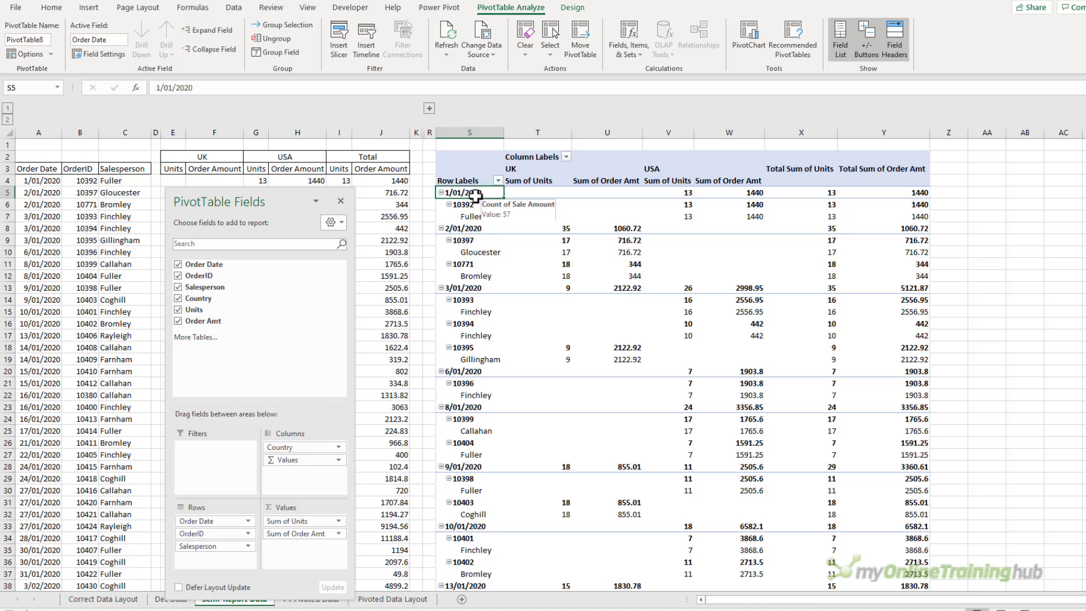
{"action": "left_click", "coordinate": [572, 8]}
{"action": "left_click", "coordinate": [85, 46]}
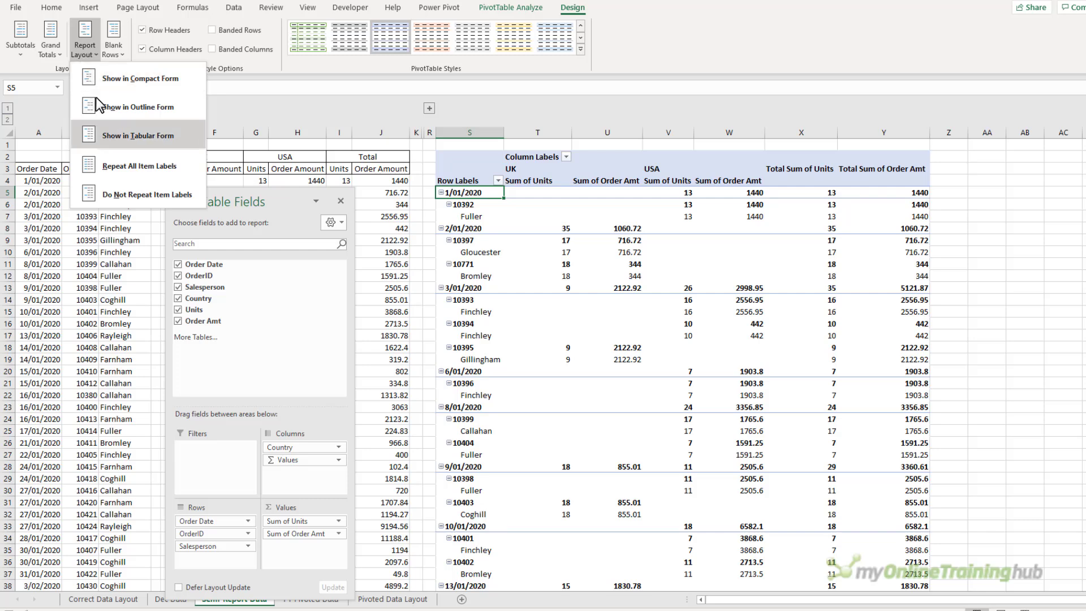
{"action": "left_click", "coordinate": [111, 138]}
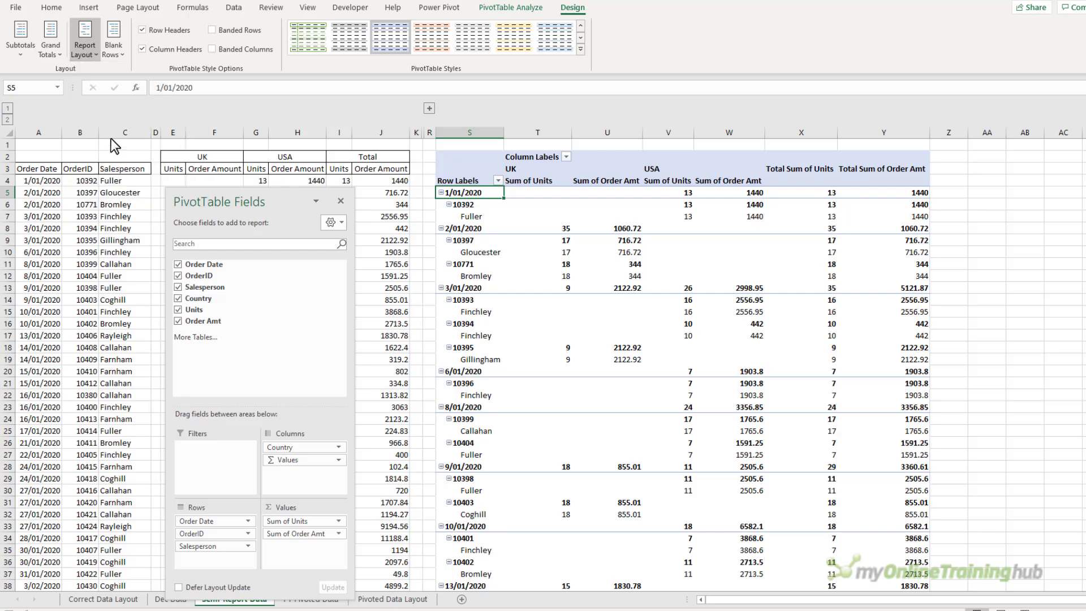
{"action": "left_click", "coordinate": [21, 55]}
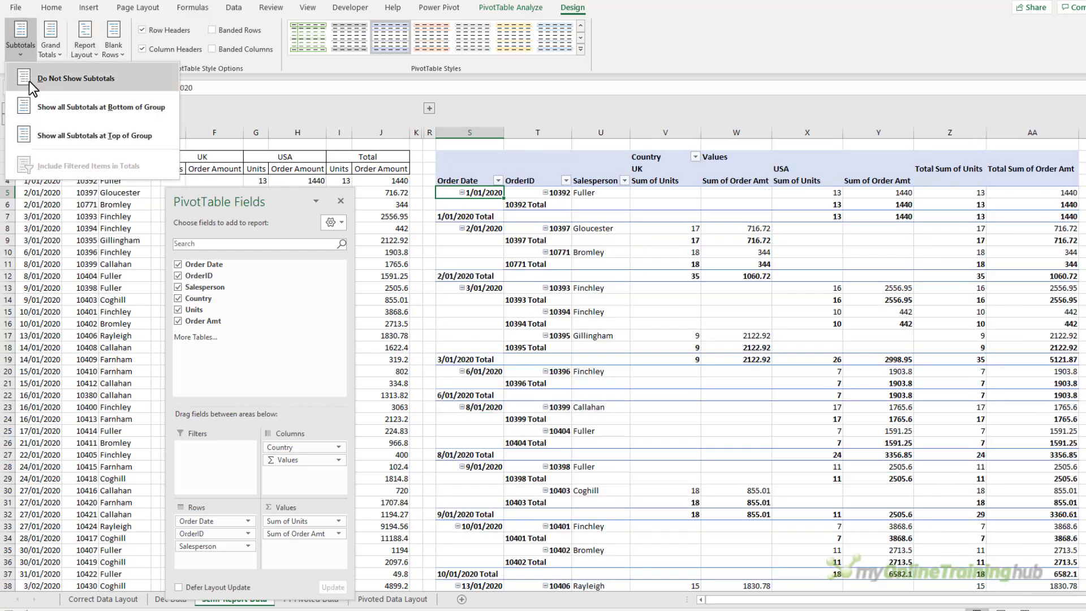
{"action": "left_click", "coordinate": [28, 78]}
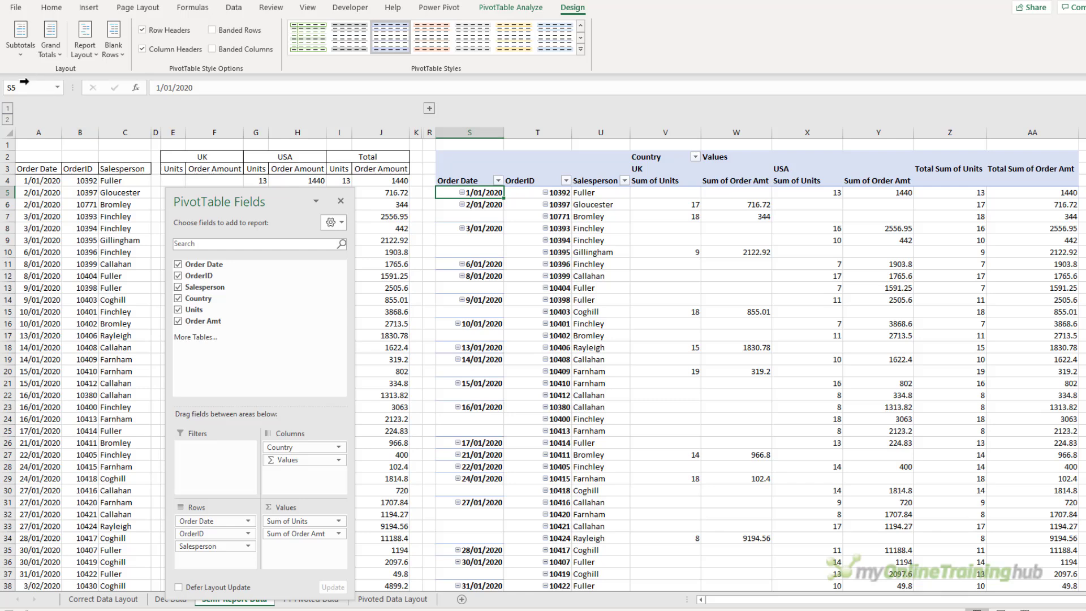
Step: Close the PivotTable field list and compare semi-report columns A:J with PivotTable columns S:AA
{"action": "left_click", "coordinate": [340, 200]}
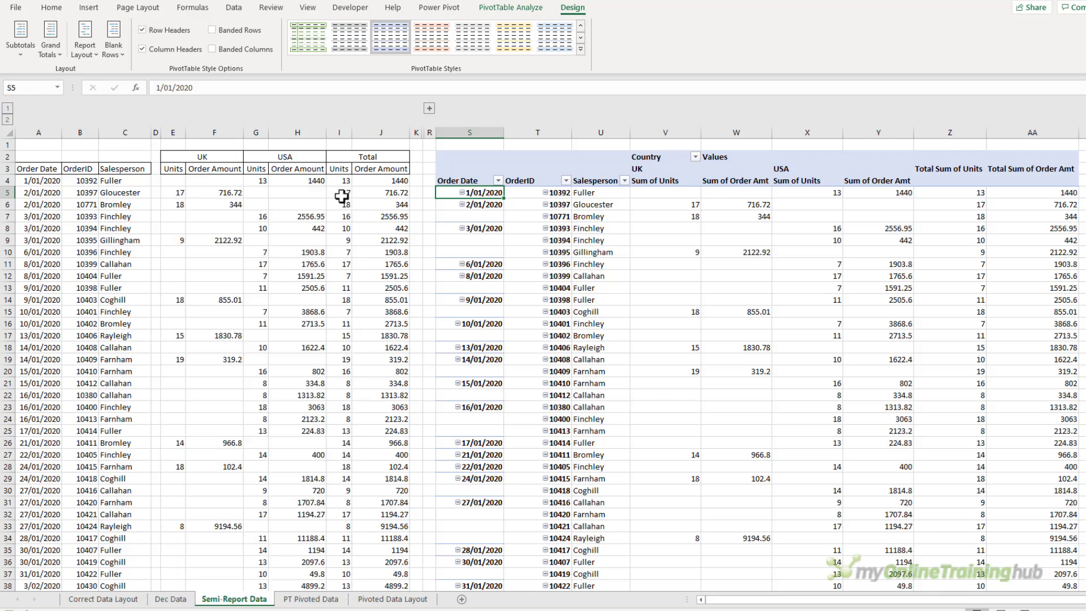
{"action": "left_click_drag", "start_coordinate": [51, 132], "coordinate": [395, 121]}
{"action": "left_click_drag", "start_coordinate": [469, 131], "coordinate": [1042, 115]}
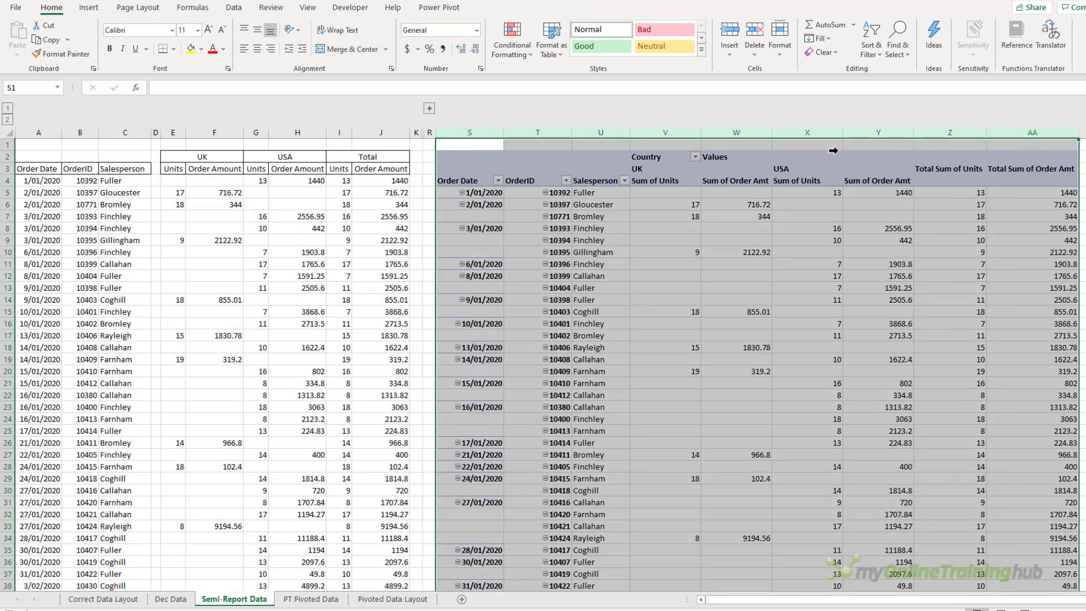
Step: Turn on repeated item labels for the PivotTable's Order Date field
{"action": "left_click", "coordinate": [500, 210]}
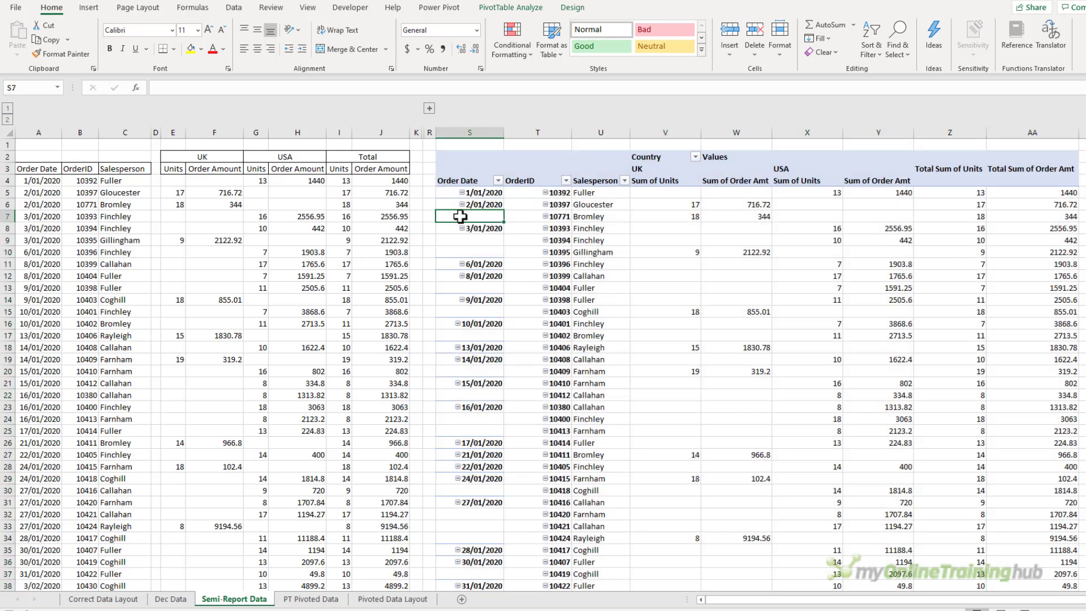
{"action": "right_click", "coordinate": [460, 216]}
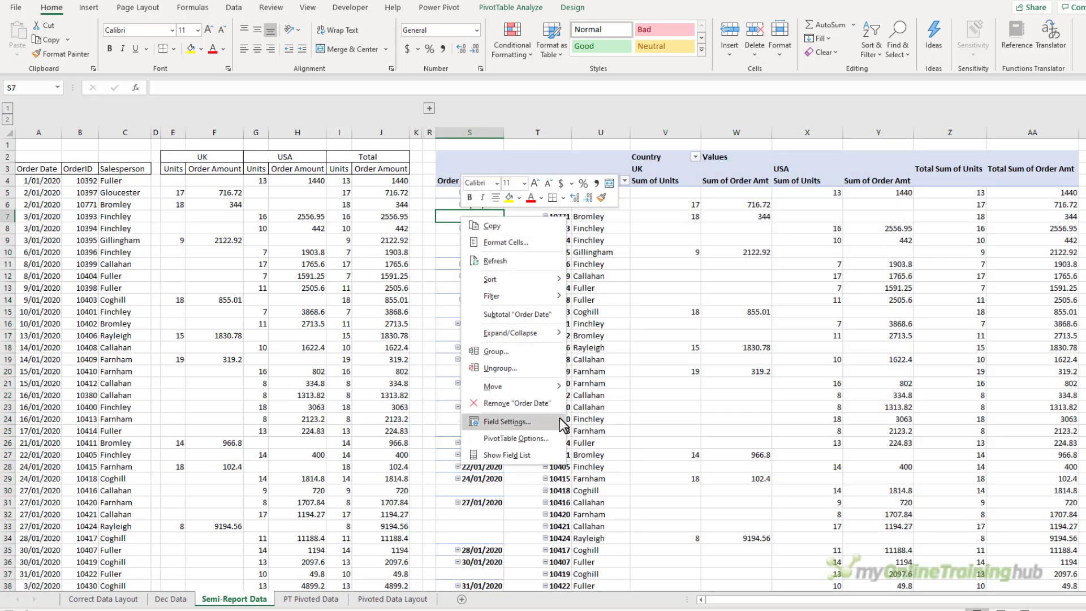
{"action": "left_click", "coordinate": [552, 421]}
{"action": "left_click", "coordinate": [529, 347]}
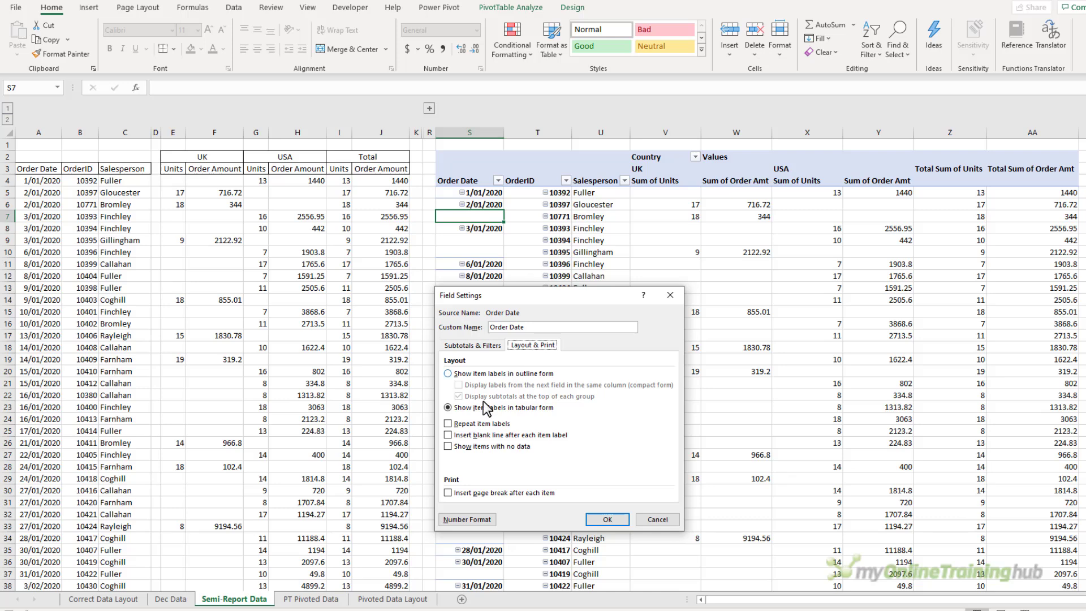
{"action": "left_click", "coordinate": [468, 424]}
{"action": "left_click", "coordinate": [605, 518]}
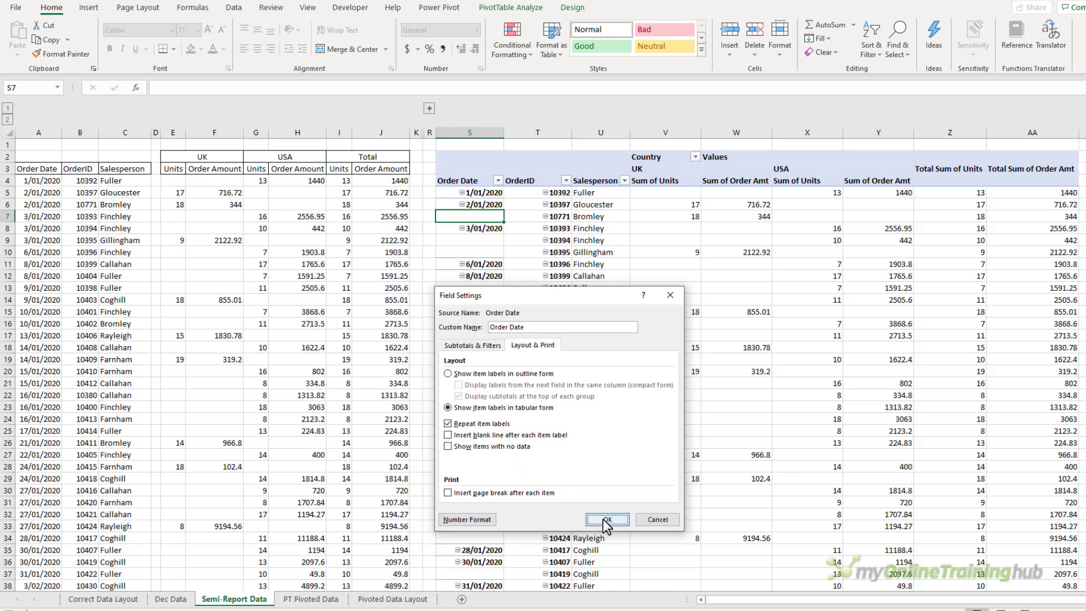
Step: Examine the PivotTable's country and value headings in V3:AA4, and expand the grouped Correct Layout columns
{"action": "left_click_drag", "start_coordinate": [667, 170], "coordinate": [1036, 180]}
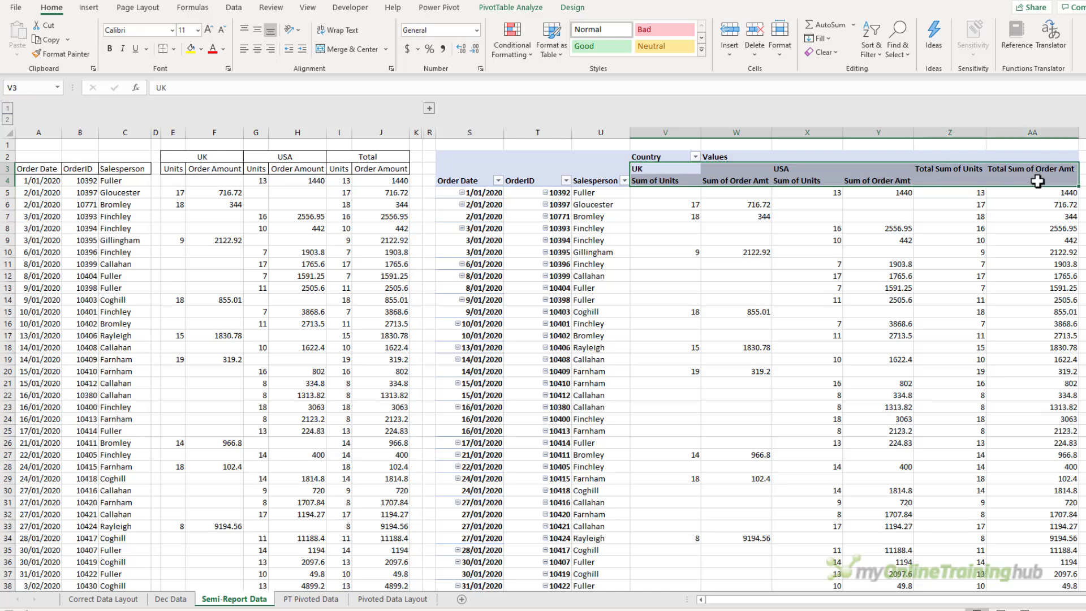
{"action": "left_click", "coordinate": [629, 243]}
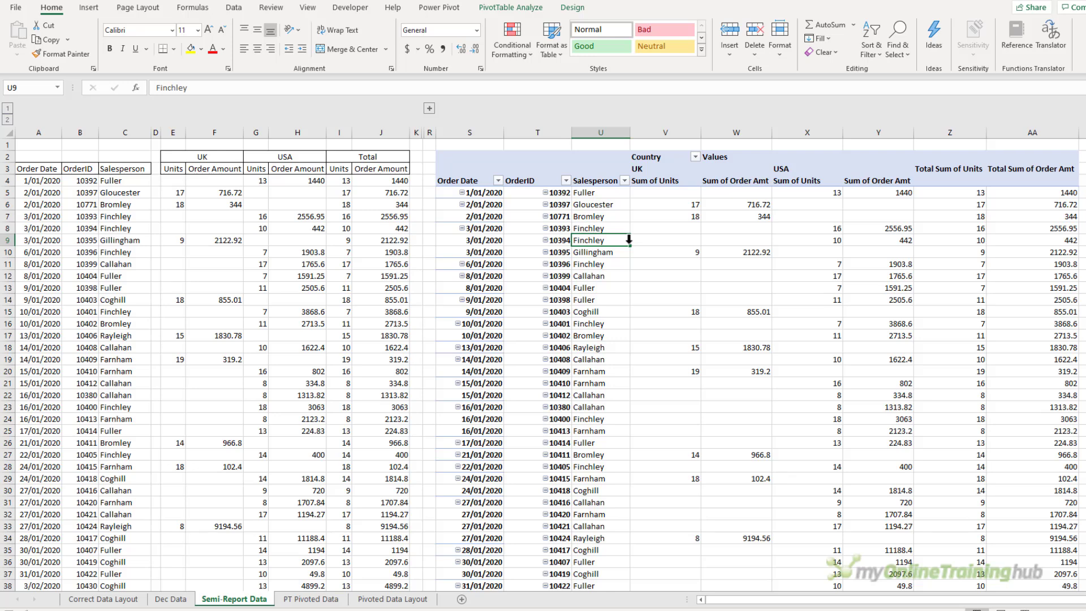
{"action": "left_click", "coordinate": [430, 108]}
{"action": "left_click", "coordinate": [460, 201]}
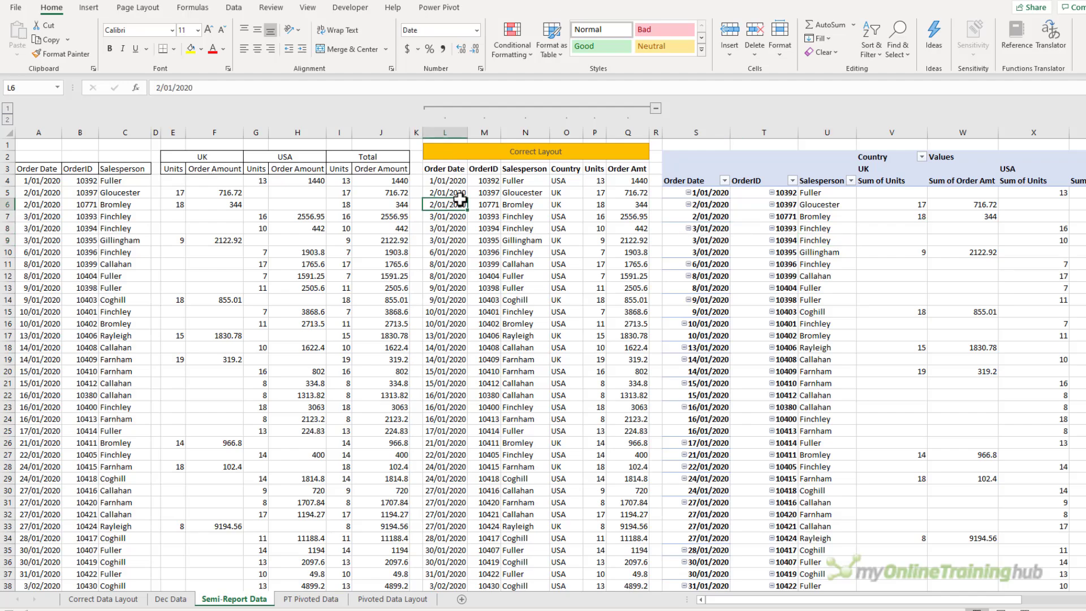